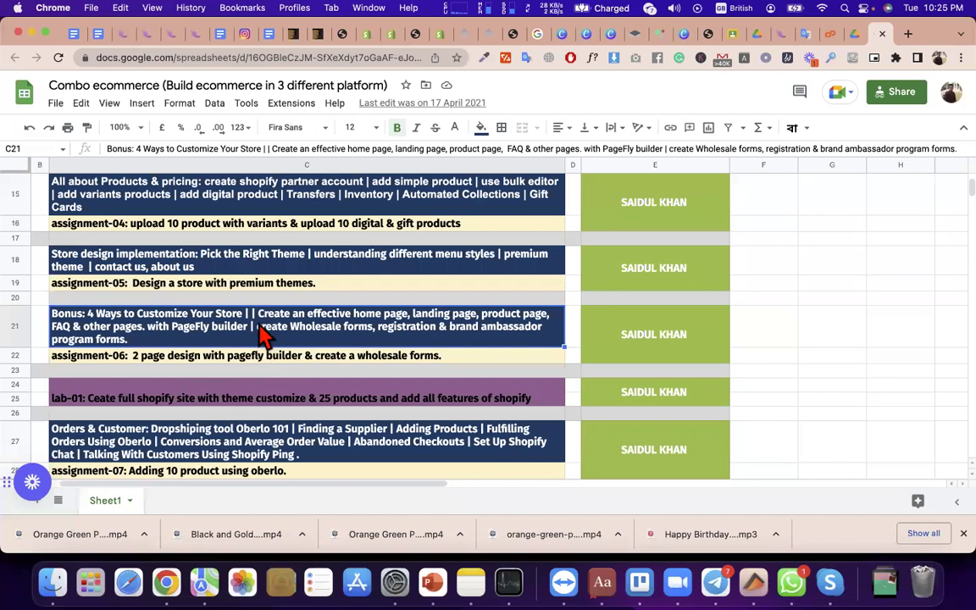
Step: Review the Shopify topics on orders and customers, payment gateways, and settings and shipping, opening cell C33 to read its full text
{"action": "scroll", "coordinate": [258, 347], "scroll_direction": "down", "scroll_amount": 1}
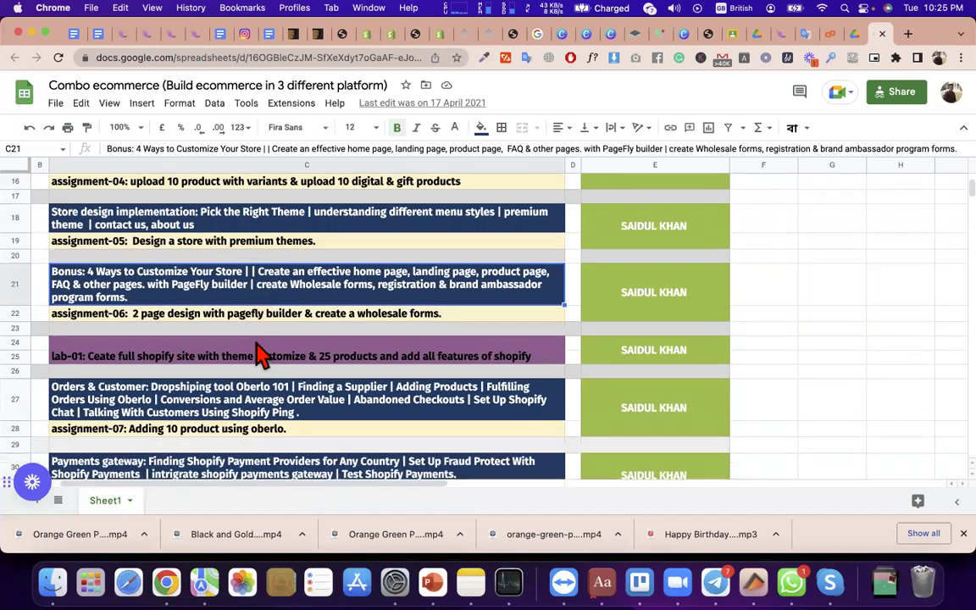
{"action": "scroll", "coordinate": [259, 354], "scroll_direction": "down", "scroll_amount": 1}
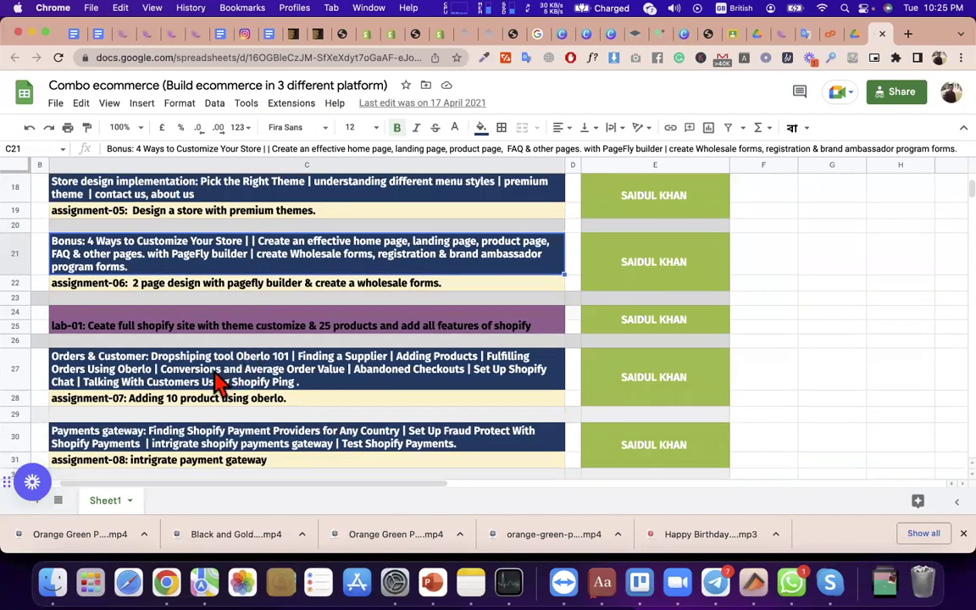
{"action": "left_click", "coordinate": [161, 372]}
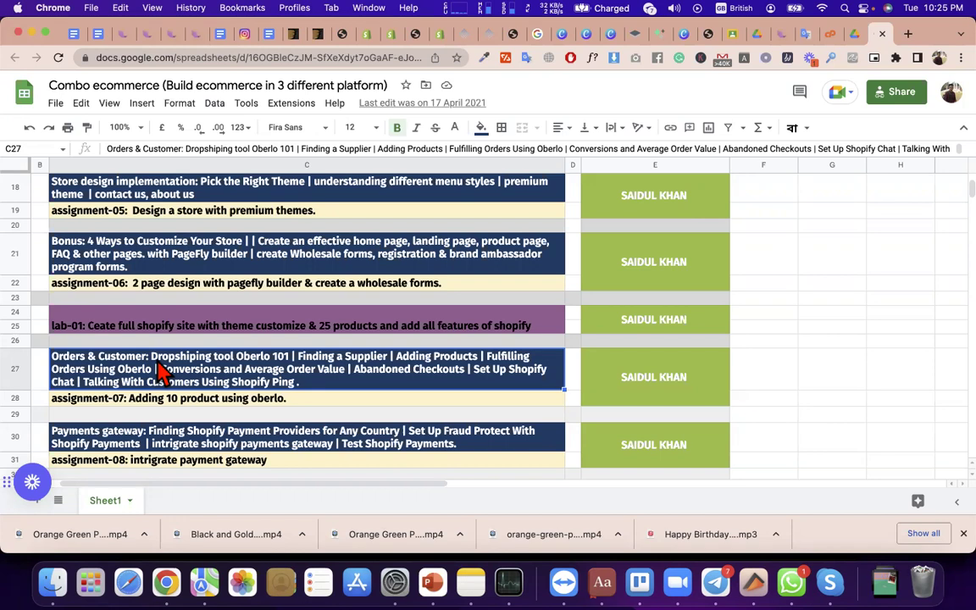
{"action": "left_click", "coordinate": [121, 446]}
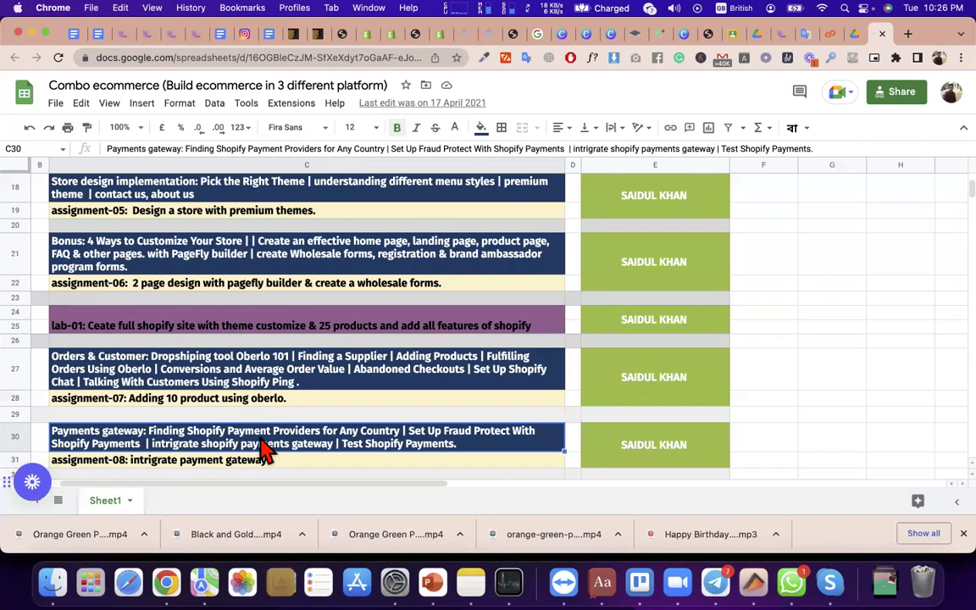
{"action": "scroll", "coordinate": [264, 448], "scroll_direction": "down", "scroll_amount": 3}
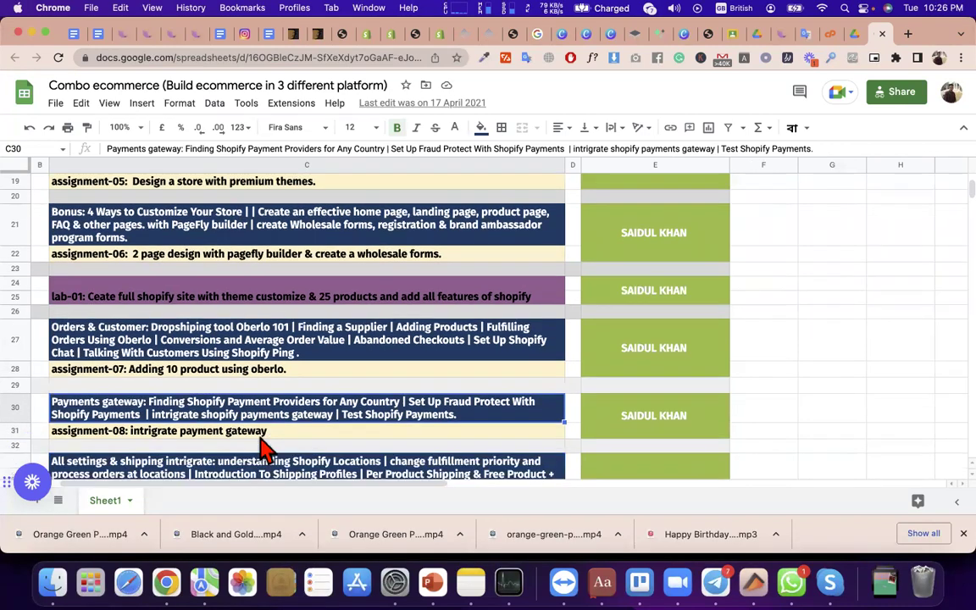
{"action": "left_click", "coordinate": [87, 406]}
{"action": "double_click", "coordinate": [87, 407]}
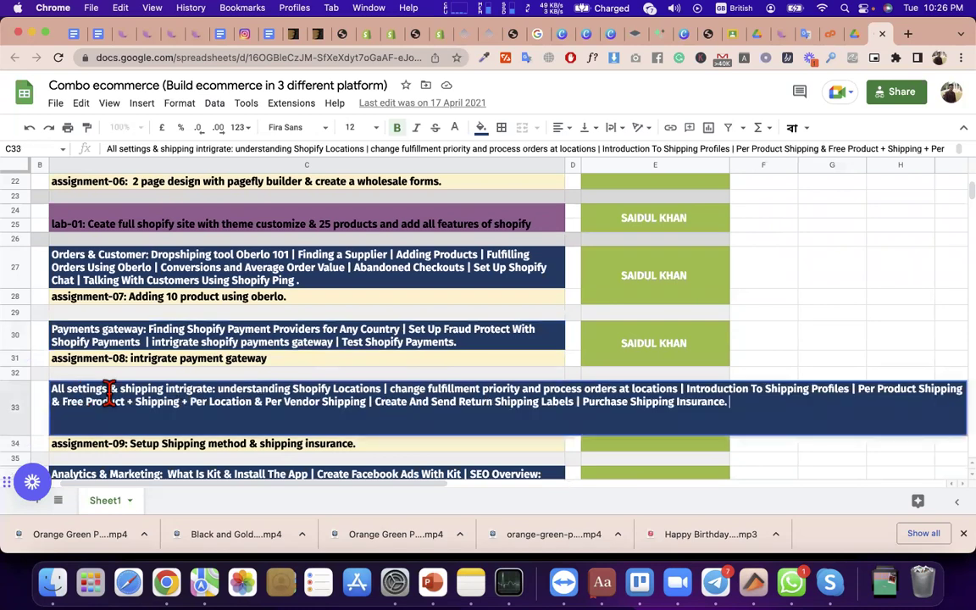
{"action": "left_click", "coordinate": [185, 389]}
{"action": "key", "text": "super+a"}
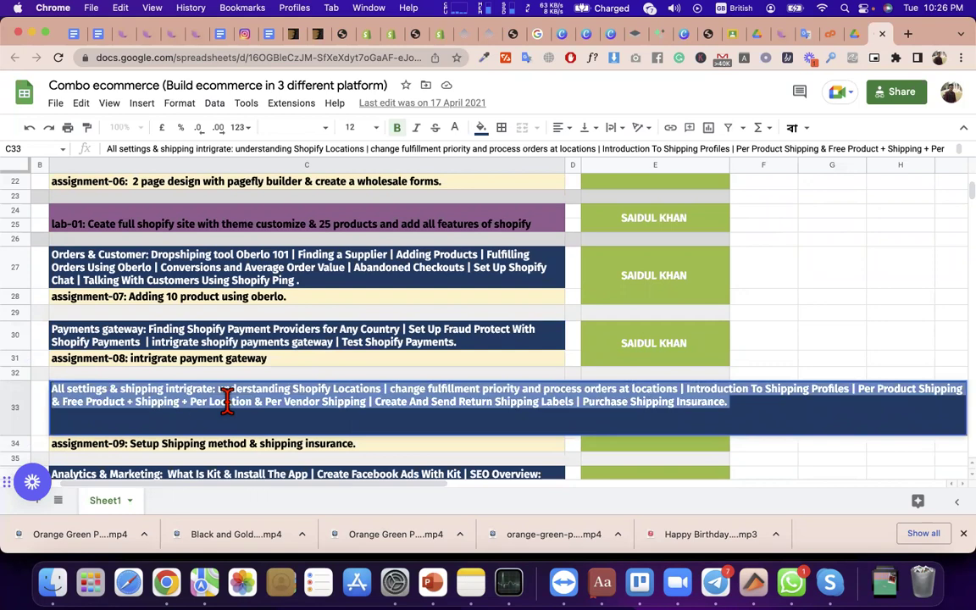
{"action": "double_click", "coordinate": [154, 401]}
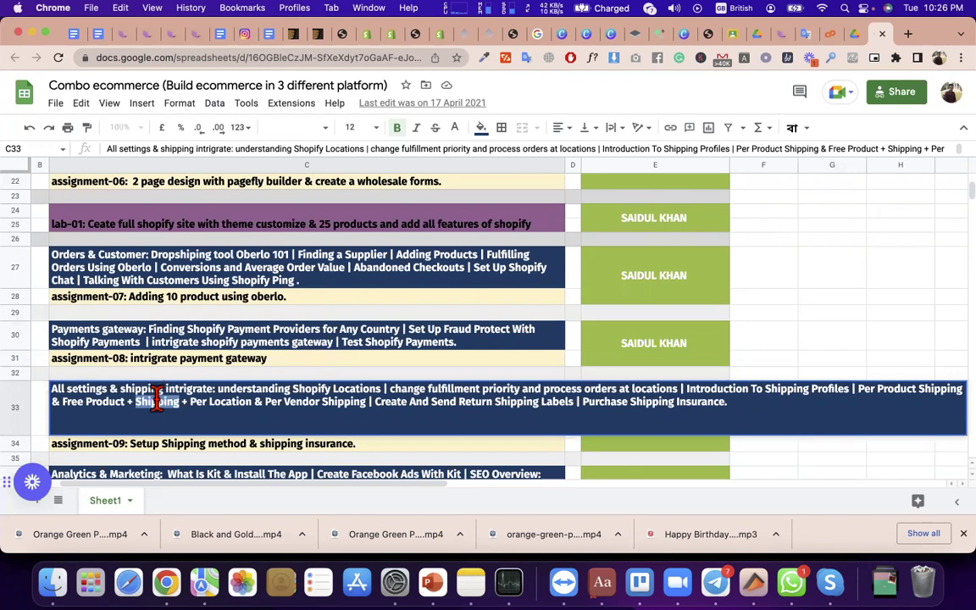
{"action": "left_click", "coordinate": [144, 397]}
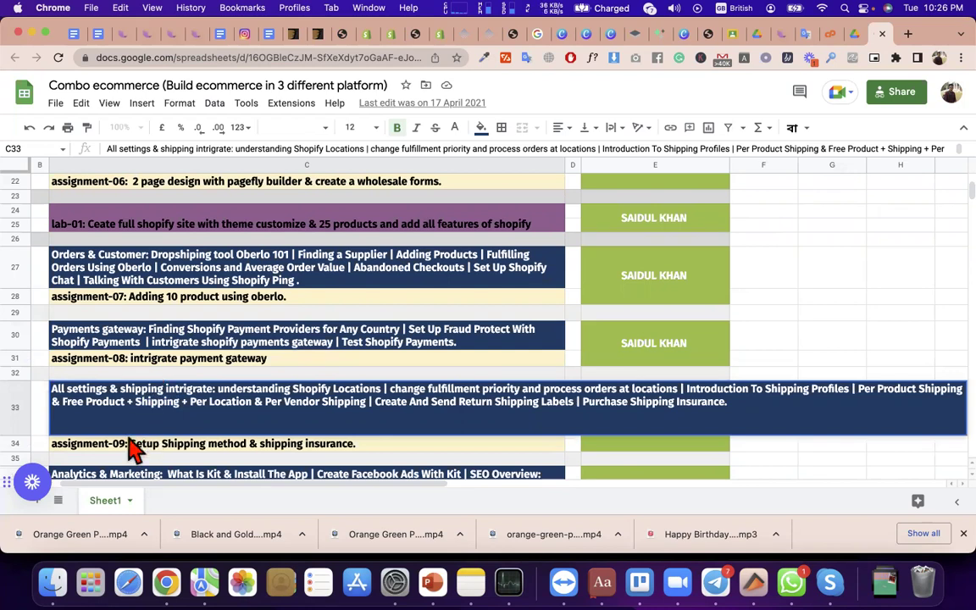
{"action": "left_click", "coordinate": [191, 464]}
Step: Read through the Analytics & Marketing topic and the Shopify bonus topic on POS and troubleshooting
{"action": "scroll", "coordinate": [191, 464], "scroll_direction": "down", "scroll_amount": 1}
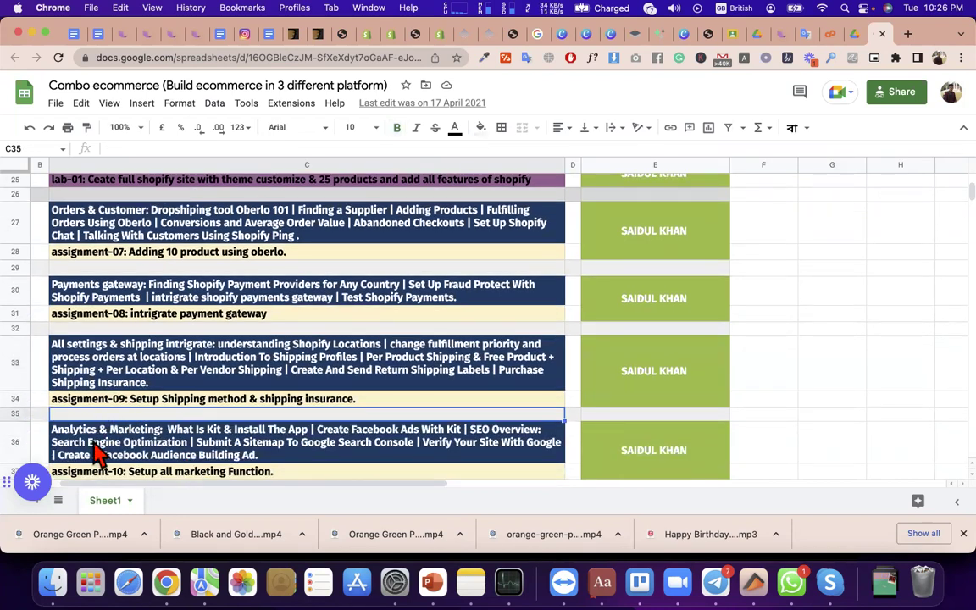
{"action": "scroll", "coordinate": [97, 454], "scroll_direction": "down", "scroll_amount": 1}
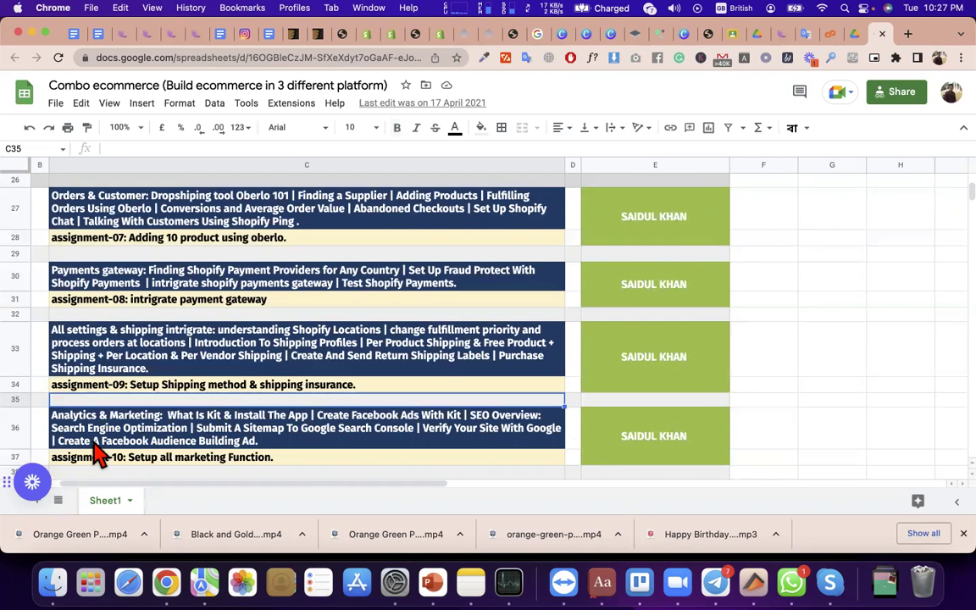
{"action": "scroll", "coordinate": [97, 453], "scroll_direction": "down", "scroll_amount": 5}
{"action": "scroll", "coordinate": [97, 453], "scroll_direction": "left", "scroll_amount": 1}
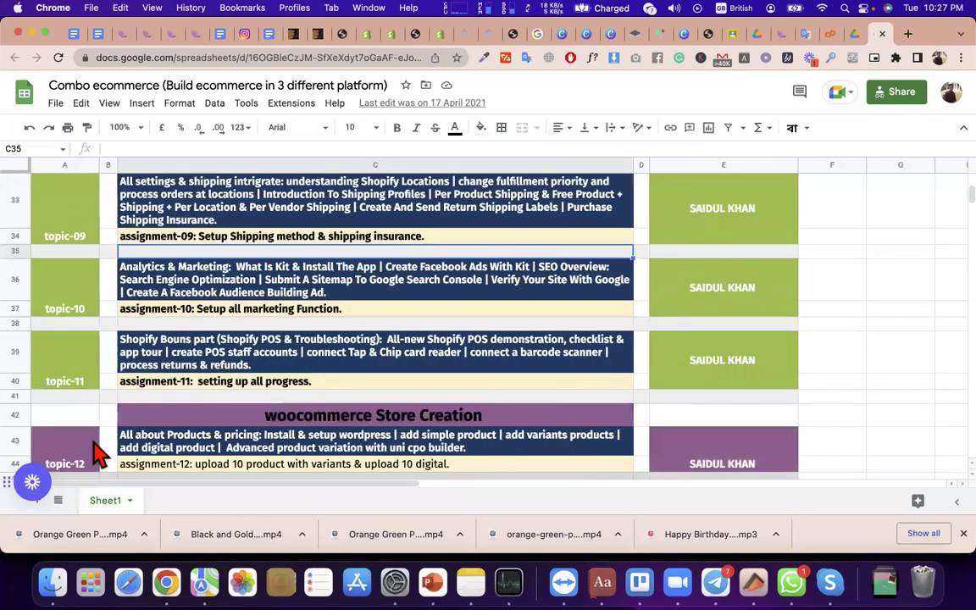
{"action": "left_click", "coordinate": [229, 364]}
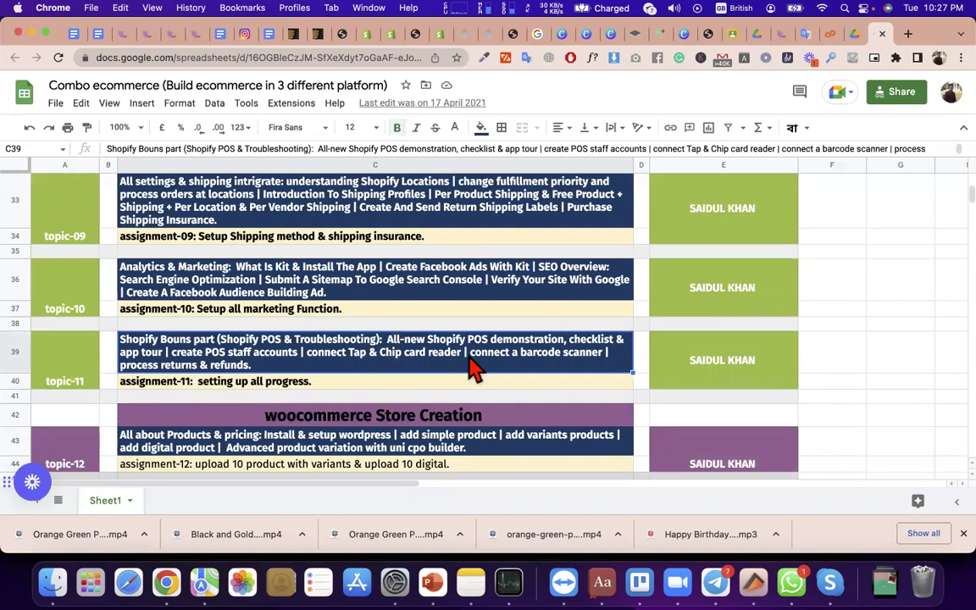
Step: Review the WooCommerce Store Creation topics covering products and pricing and both store design parts
{"action": "scroll", "coordinate": [462, 363], "scroll_direction": "down", "scroll_amount": 2}
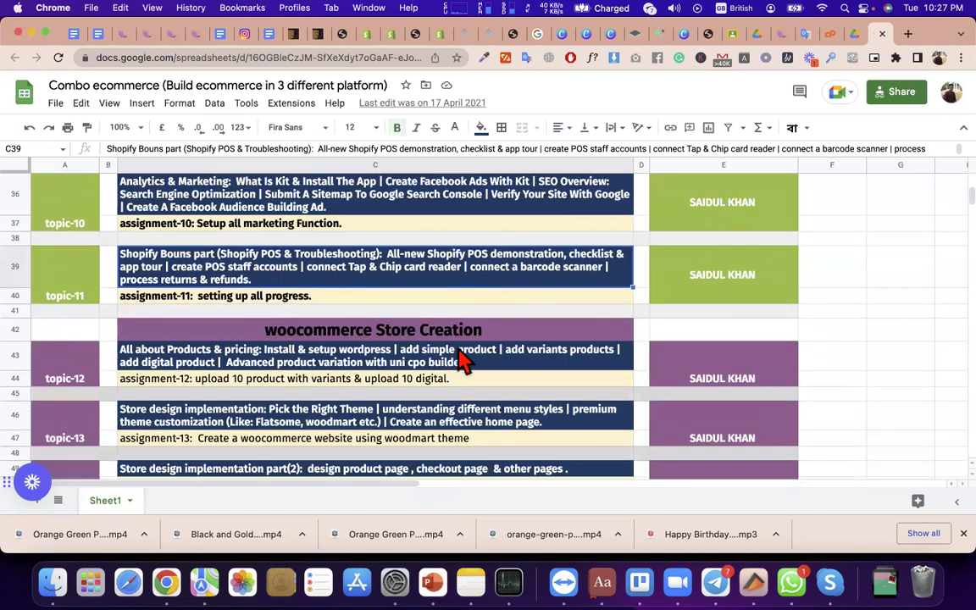
{"action": "left_click", "coordinate": [415, 364]}
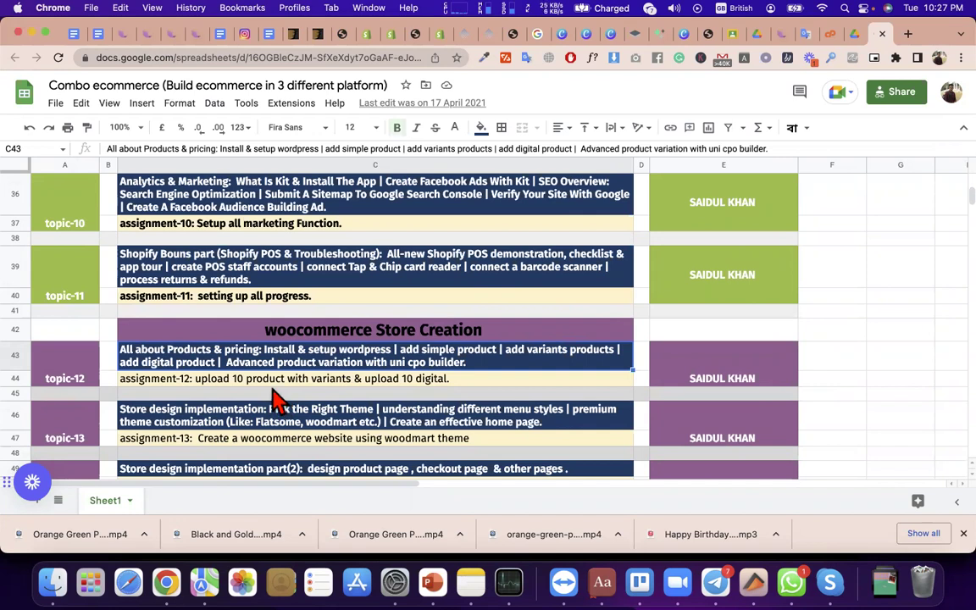
{"action": "scroll", "coordinate": [279, 405], "scroll_direction": "down", "scroll_amount": 2}
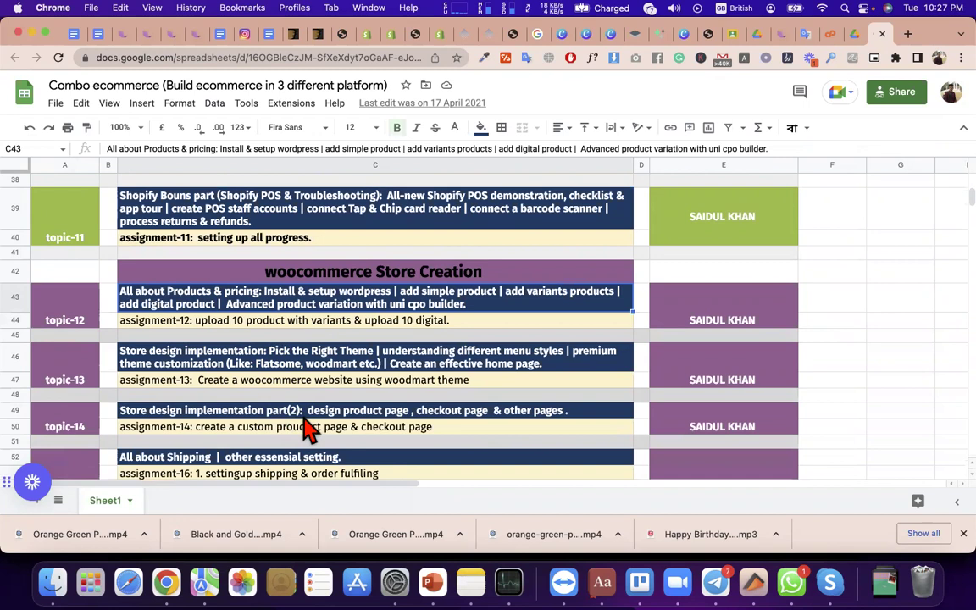
{"action": "left_click", "coordinate": [298, 415]}
{"action": "left_click", "coordinate": [319, 432]}
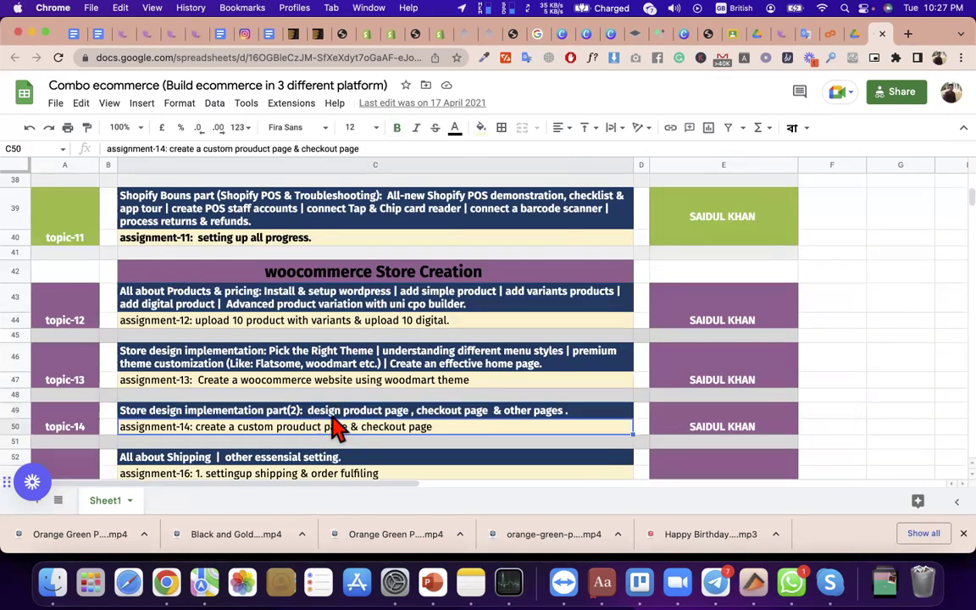
{"action": "key", "text": "Up"}
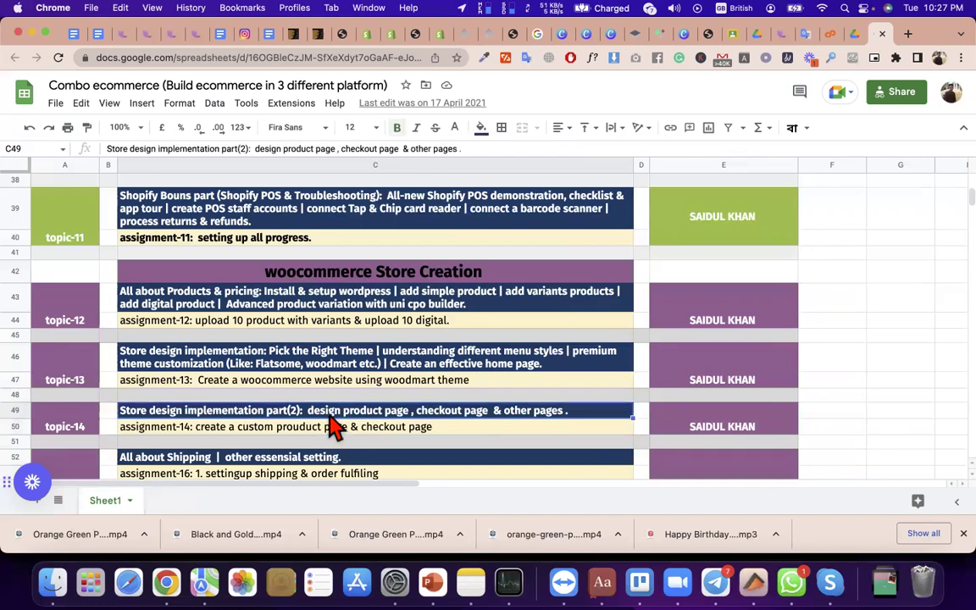
{"action": "scroll", "coordinate": [336, 428], "scroll_direction": "down", "scroll_amount": 1}
{"action": "scroll", "coordinate": [342, 445], "scroll_direction": "down", "scroll_amount": 4}
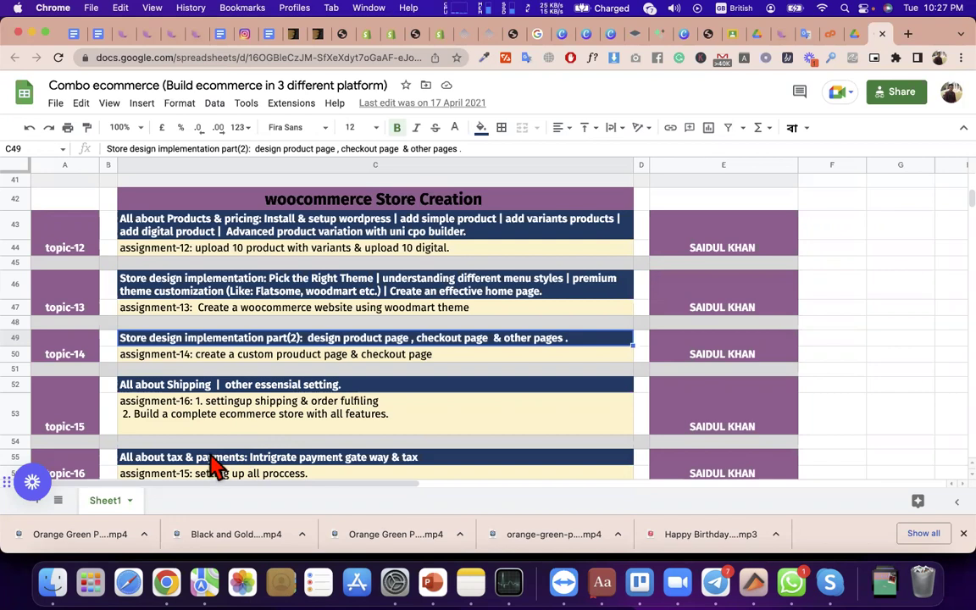
Step: Examine the remaining WooCommerce topics, from shipping and tax through the dokan multivendor store, dropshipping and marketing, to the start of the Magento section
{"action": "scroll", "coordinate": [211, 461], "scroll_direction": "down", "scroll_amount": 5}
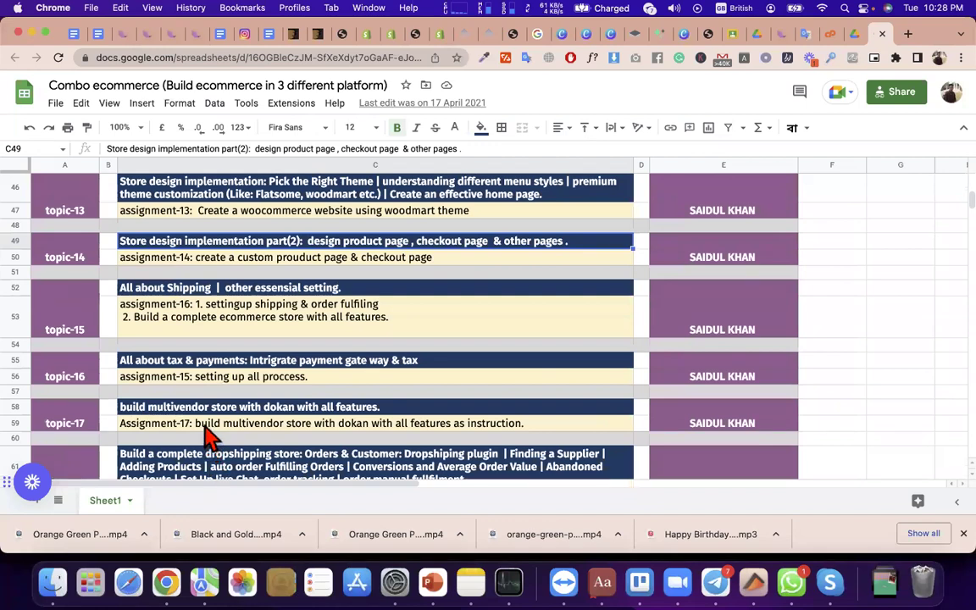
{"action": "scroll", "coordinate": [205, 432], "scroll_direction": "down", "scroll_amount": 3}
{"action": "scroll", "coordinate": [207, 436], "scroll_direction": "down", "scroll_amount": 1}
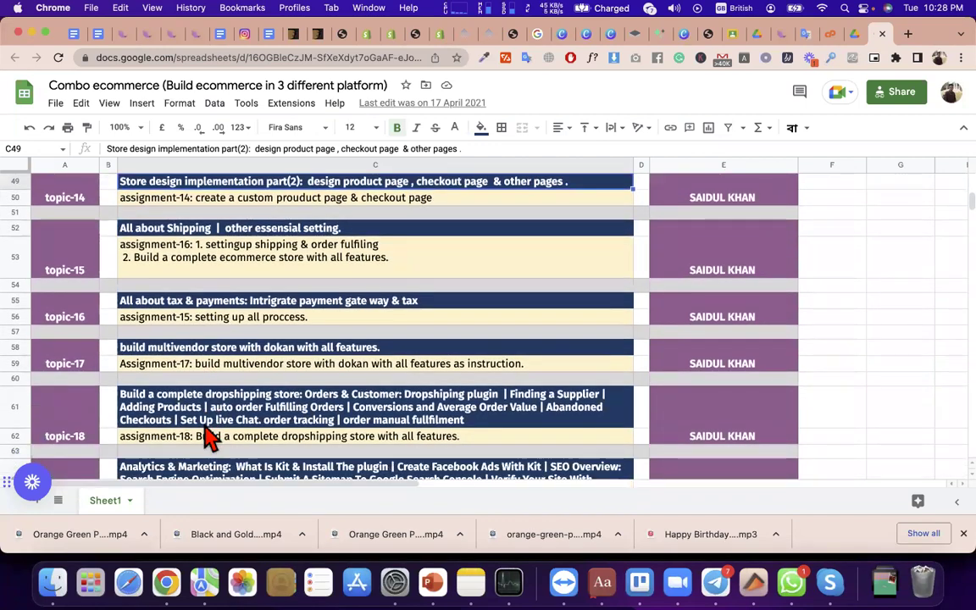
{"action": "left_click", "coordinate": [183, 363]}
{"action": "key", "text": "Return"}
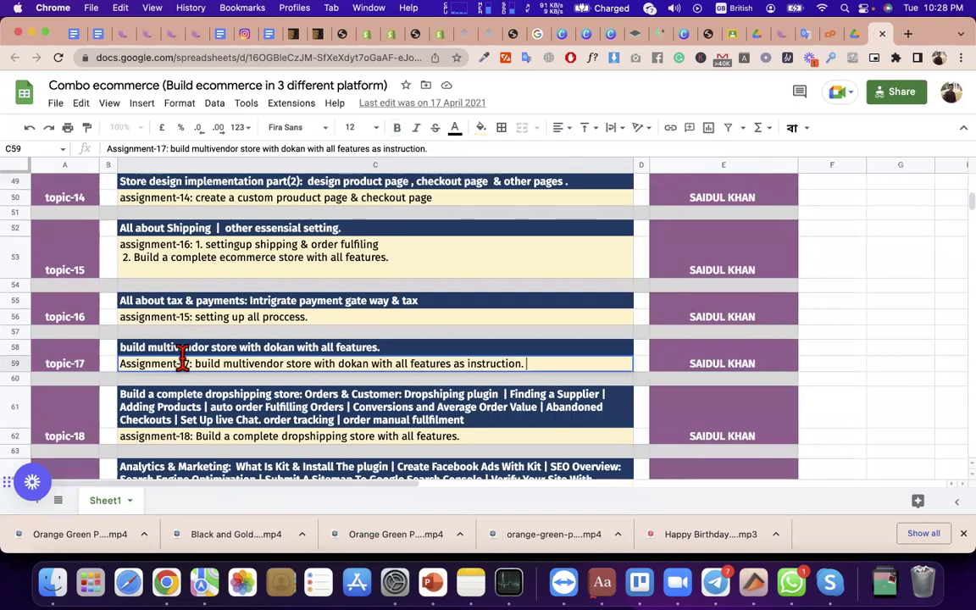
{"action": "left_click", "coordinate": [205, 426]}
{"action": "scroll", "coordinate": [205, 428], "scroll_direction": "down", "scroll_amount": 1}
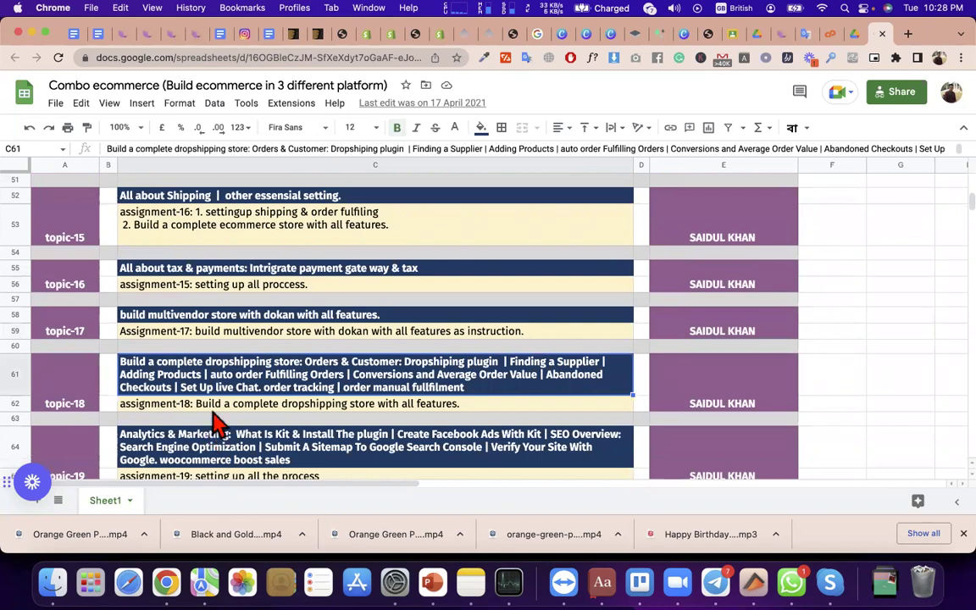
{"action": "scroll", "coordinate": [224, 389], "scroll_direction": "down", "scroll_amount": 1}
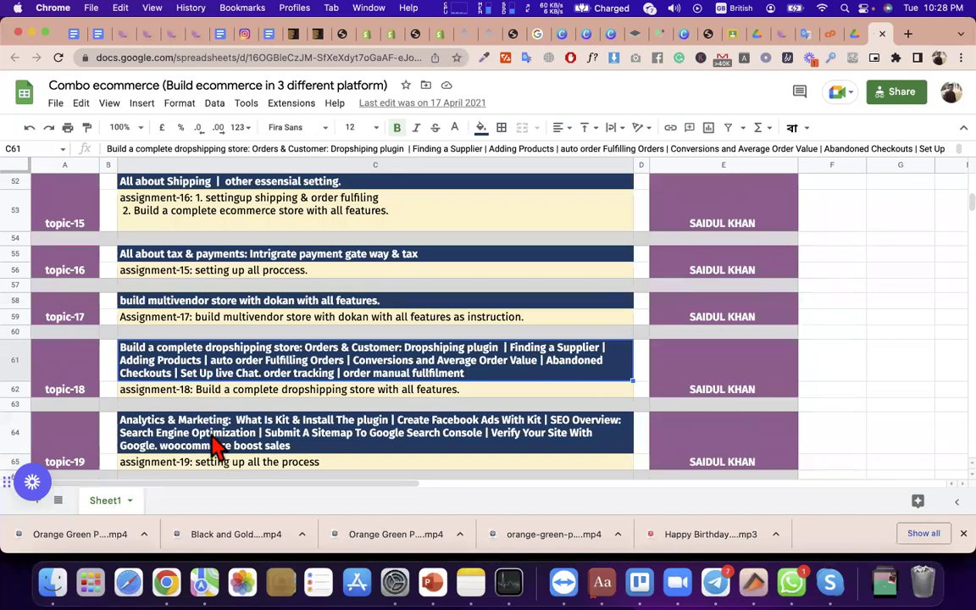
{"action": "scroll", "coordinate": [282, 462], "scroll_direction": "down", "scroll_amount": 3}
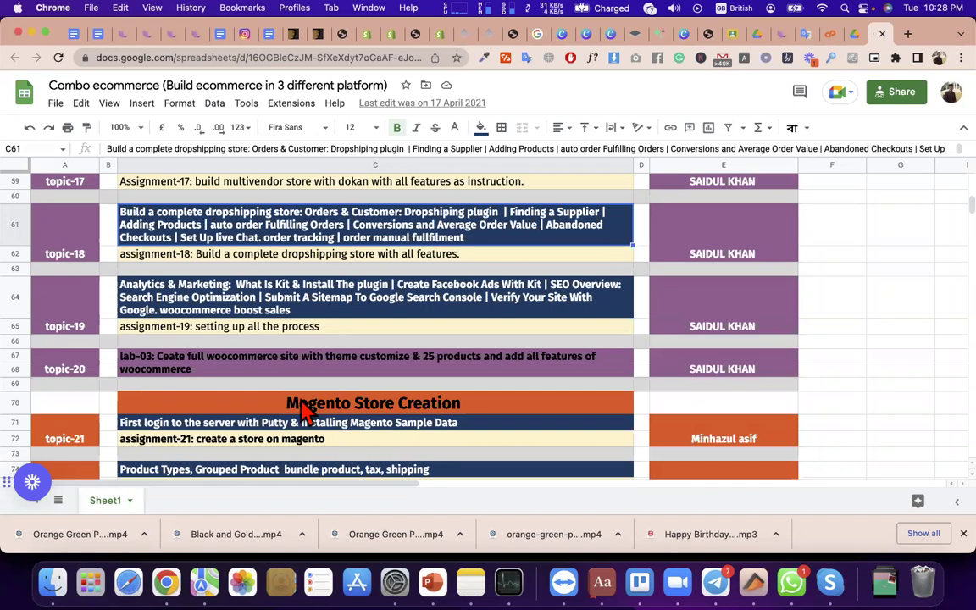
{"action": "scroll", "coordinate": [305, 413], "scroll_direction": "up", "scroll_amount": 3}
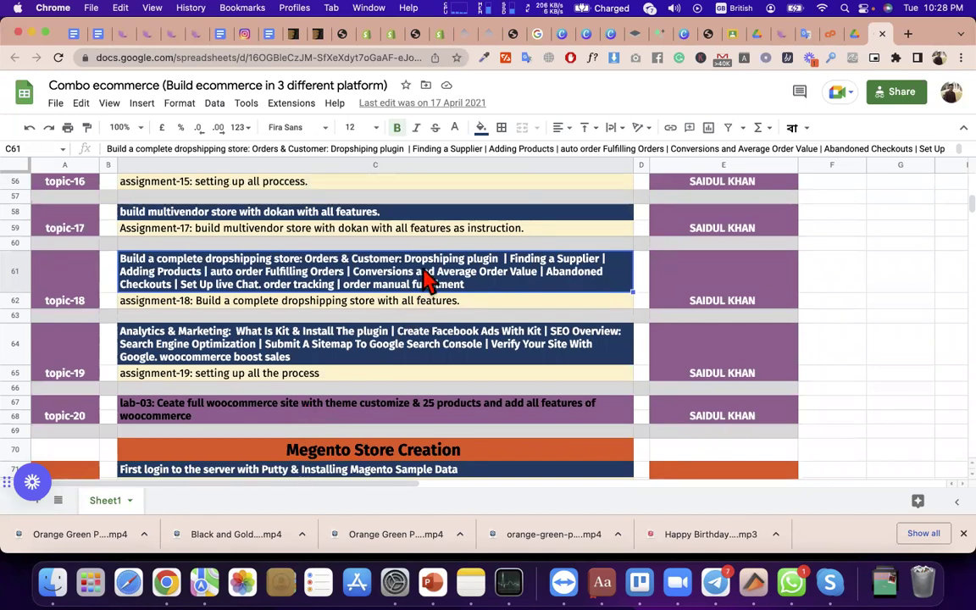
{"action": "left_click", "coordinate": [676, 581]}
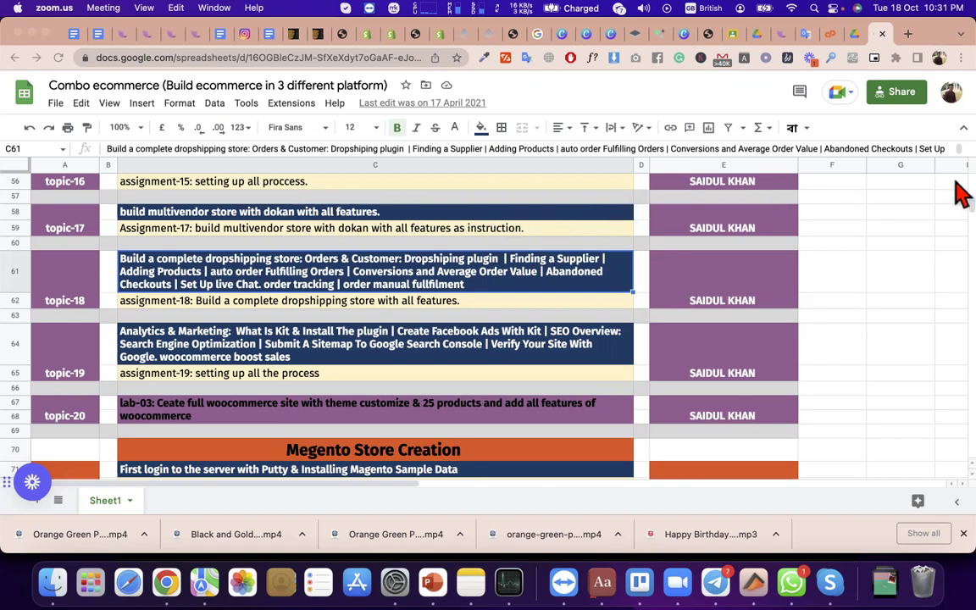
{"action": "key", "text": "super+Tab"}
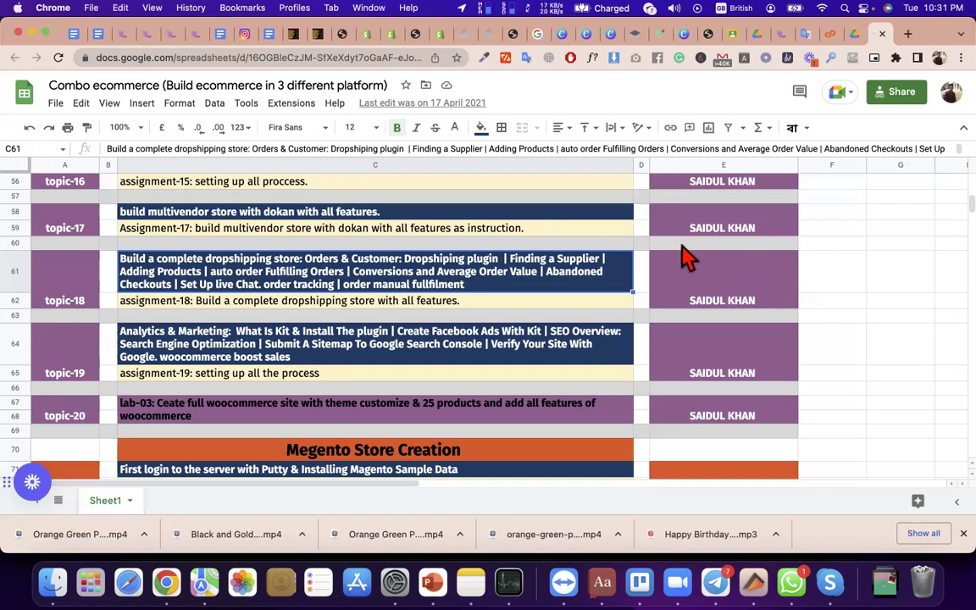
Step: Go back to the WooCommerce products and pricing topic in cell C43 and highlight its full text
{"action": "scroll", "coordinate": [359, 366], "scroll_direction": "up", "scroll_amount": 5}
{"action": "scroll", "coordinate": [360, 365], "scroll_direction": "up", "scroll_amount": 2}
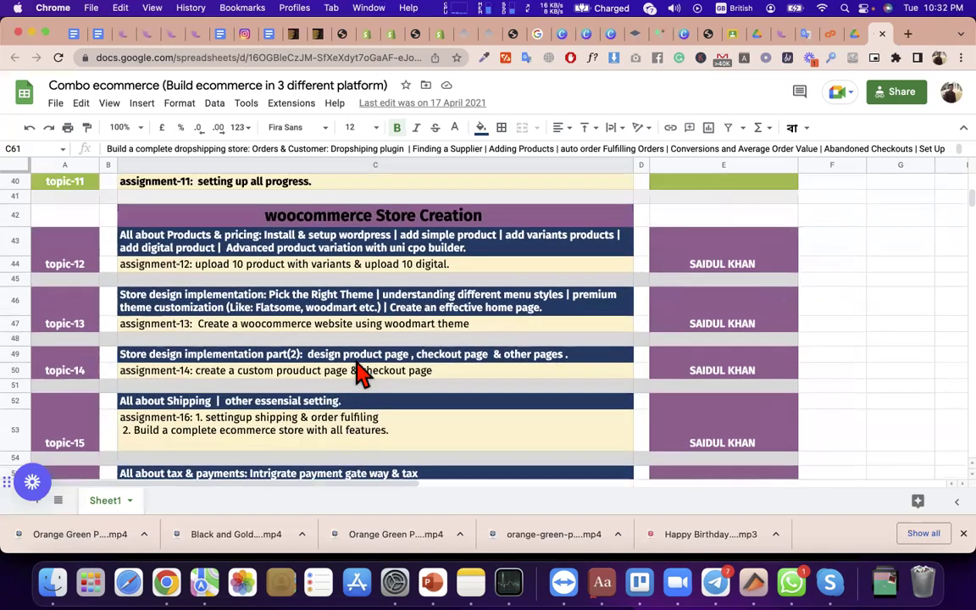
{"action": "left_click", "coordinate": [325, 243]}
{"action": "triple_click", "coordinate": [324, 247]}
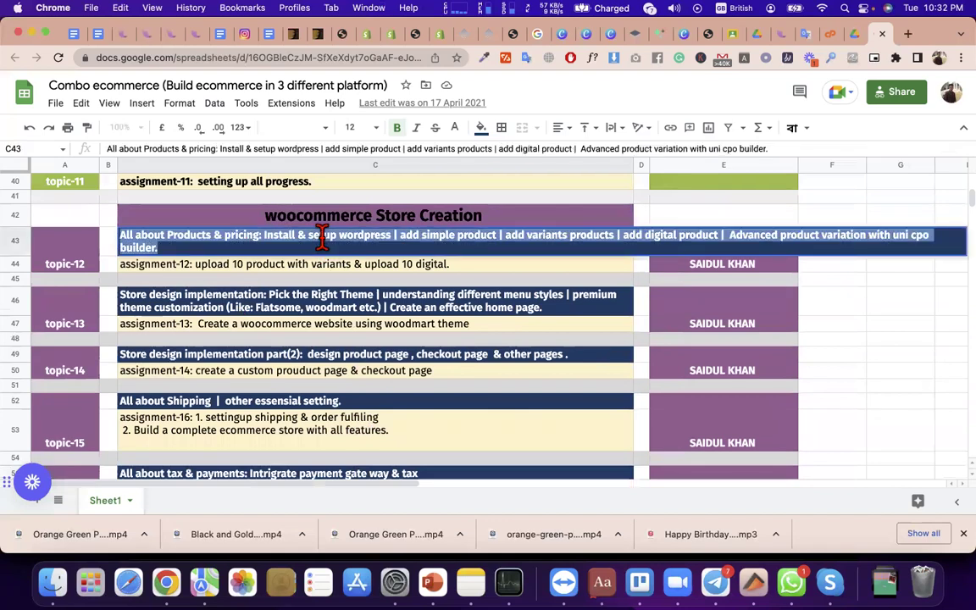
Step: Switch to the cPanel login page, place its browser tab after the spreadsheet's, and log in with the saved credentials
{"action": "left_click", "coordinate": [830, 36]}
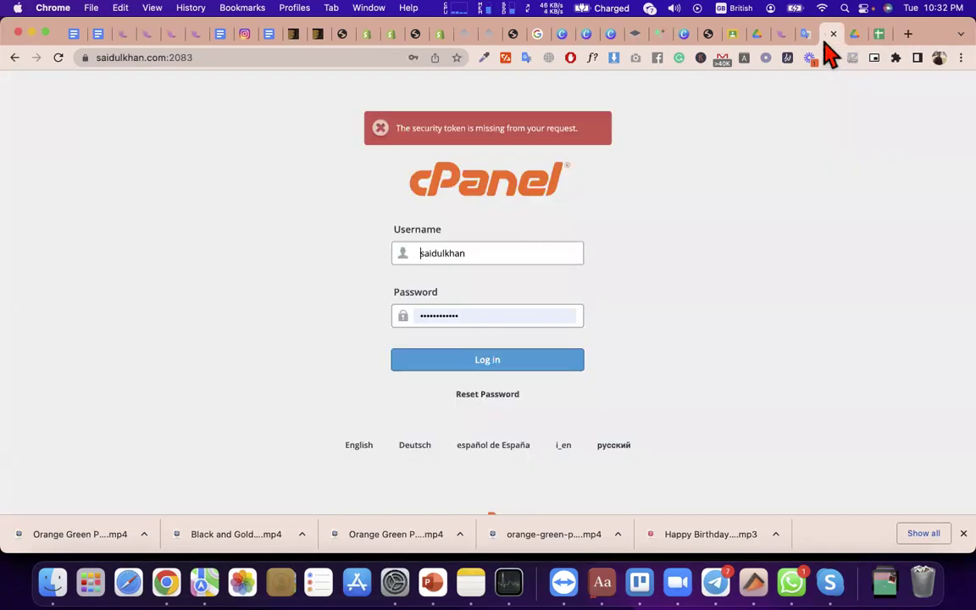
{"action": "left_click_drag", "start_coordinate": [827, 39], "coordinate": [868, 40]}
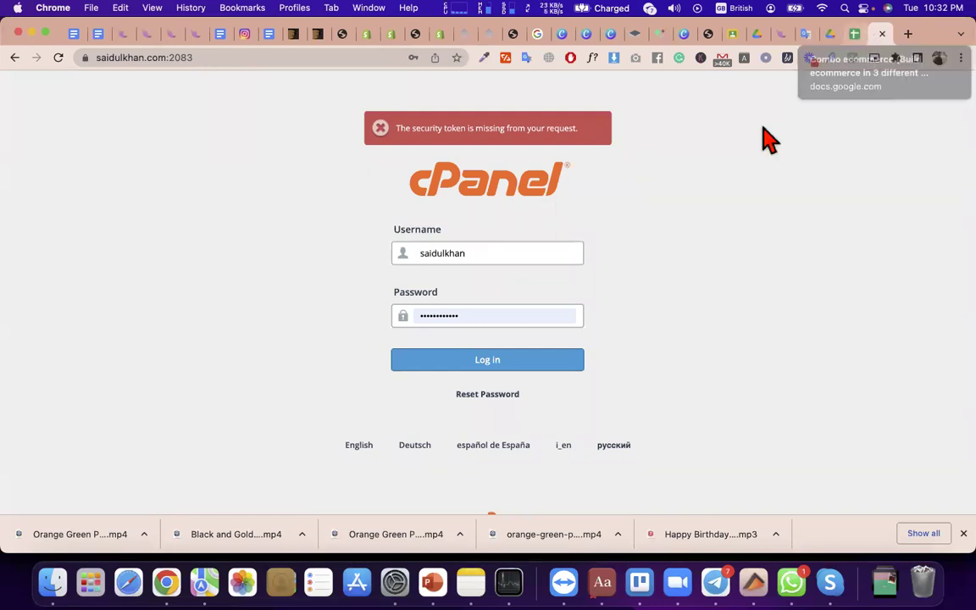
{"action": "left_click", "coordinate": [508, 362]}
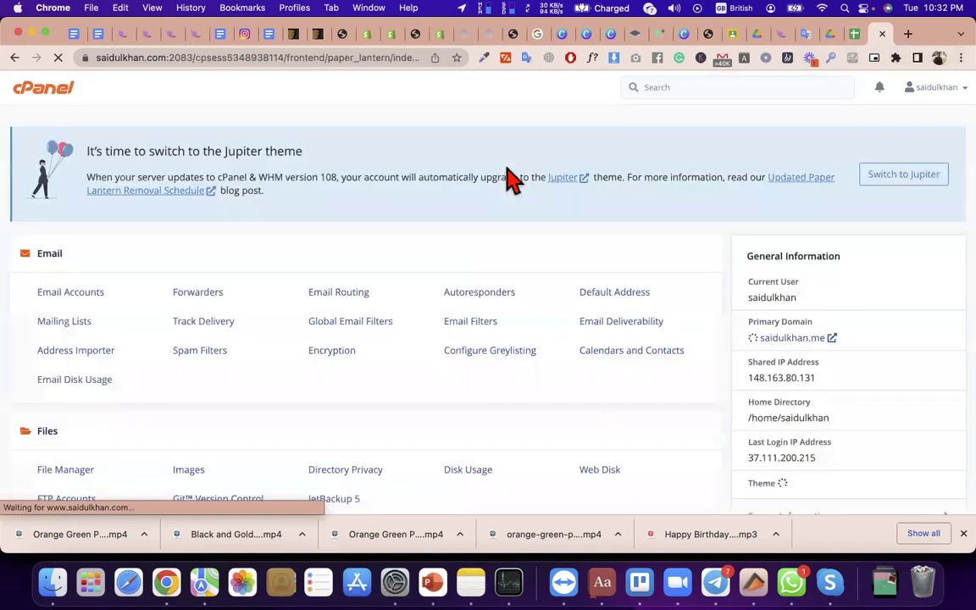
Step: Open the WordPress script from the Softaculous Apps Installer and check its list of current installations
{"action": "scroll", "coordinate": [511, 179], "scroll_direction": "down", "scroll_amount": 20}
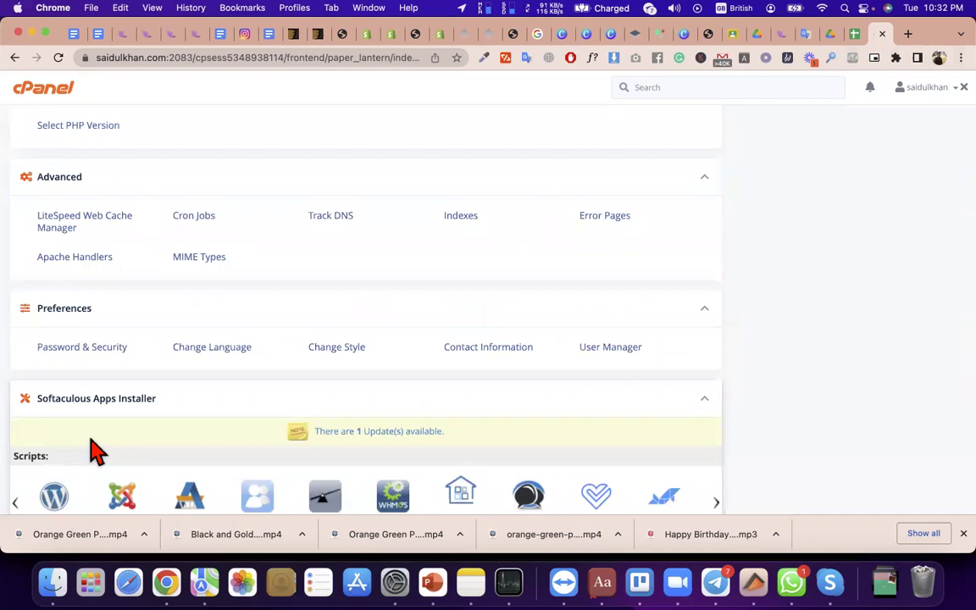
{"action": "scroll", "coordinate": [203, 450], "scroll_direction": "down", "scroll_amount": 2}
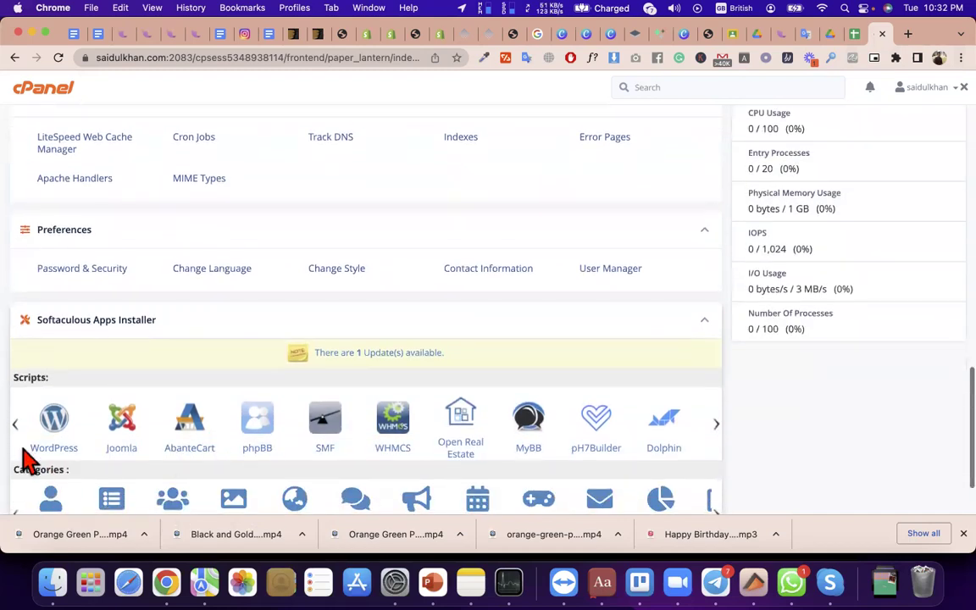
{"action": "left_click", "coordinate": [42, 441]}
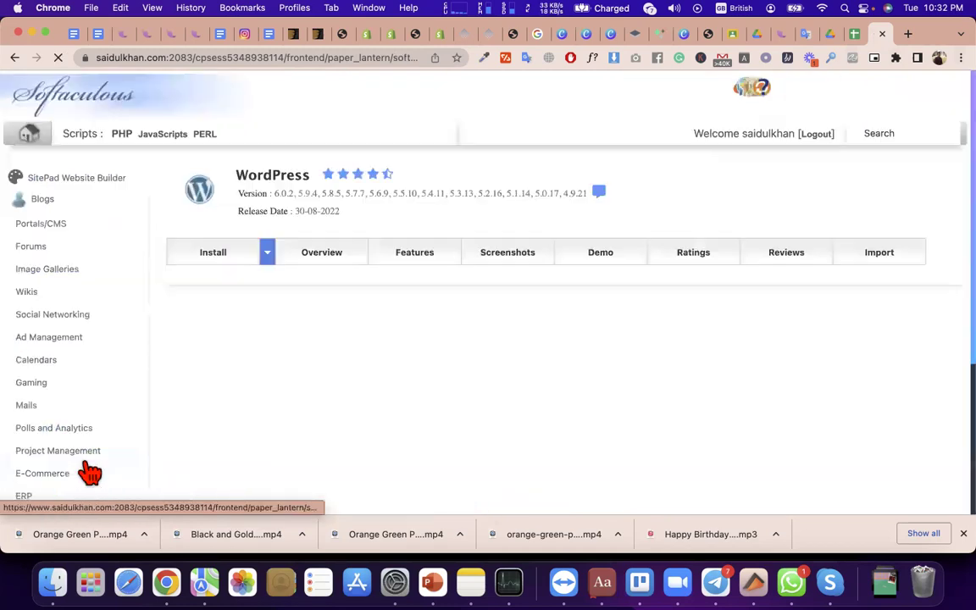
{"action": "scroll", "coordinate": [90, 474], "scroll_direction": "down", "scroll_amount": 6}
{"action": "scroll", "coordinate": [91, 475], "scroll_direction": "down", "scroll_amount": 10}
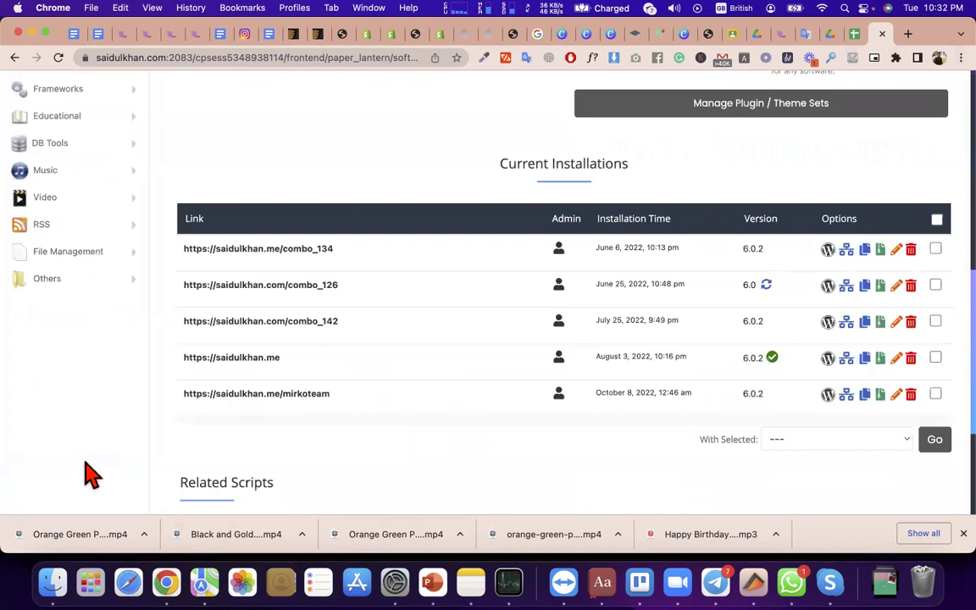
Step: Open the WordPress installation form and activate its installation directory field
{"action": "left_click", "coordinate": [847, 273]}
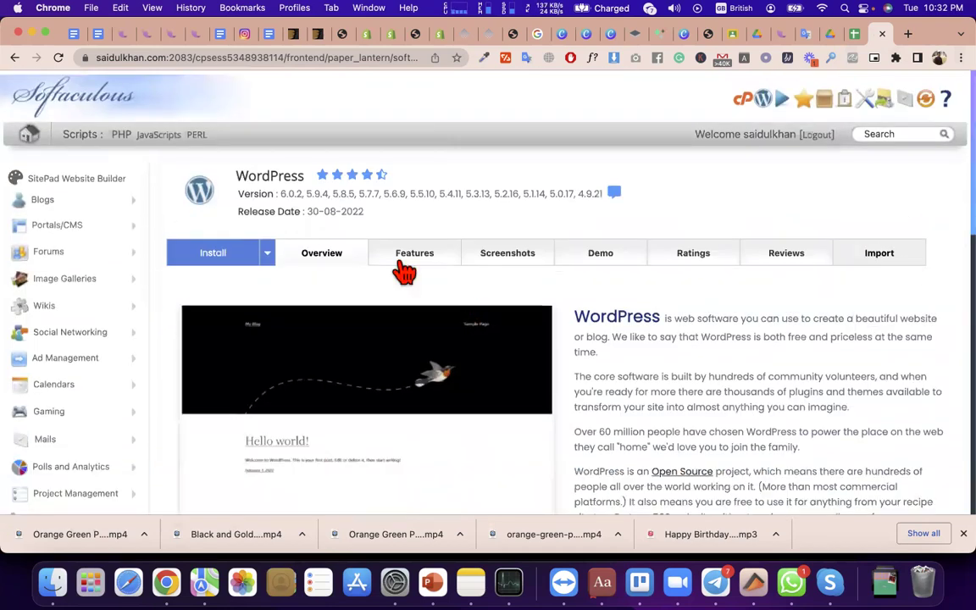
{"action": "left_click", "coordinate": [224, 254]}
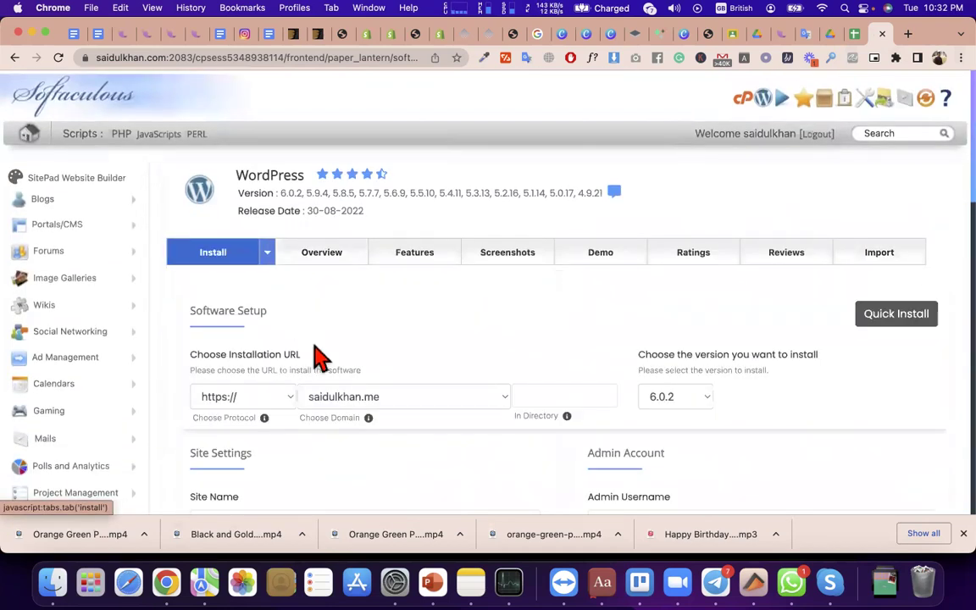
{"action": "left_click", "coordinate": [533, 396]}
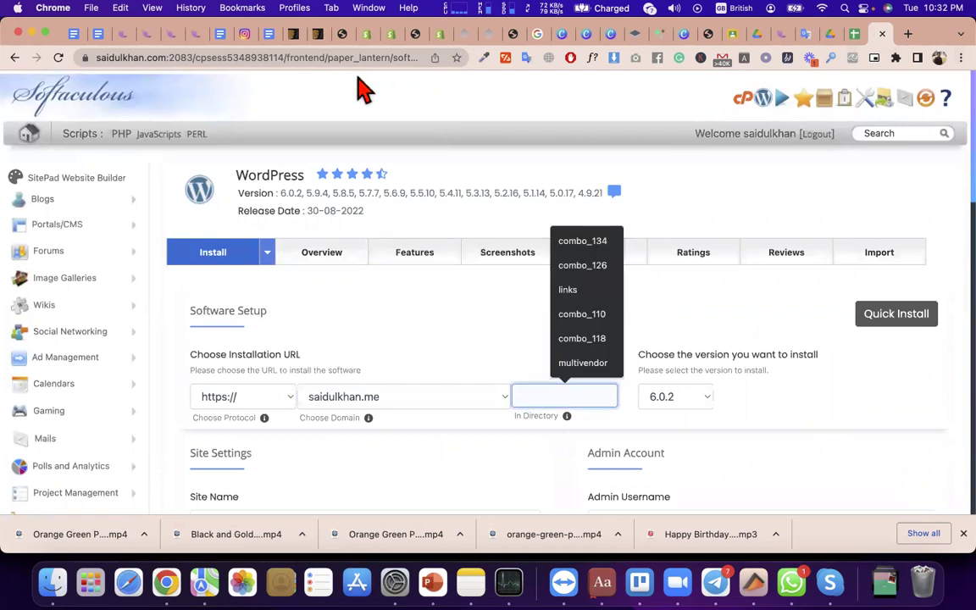
{"action": "left_click", "coordinate": [908, 41]}
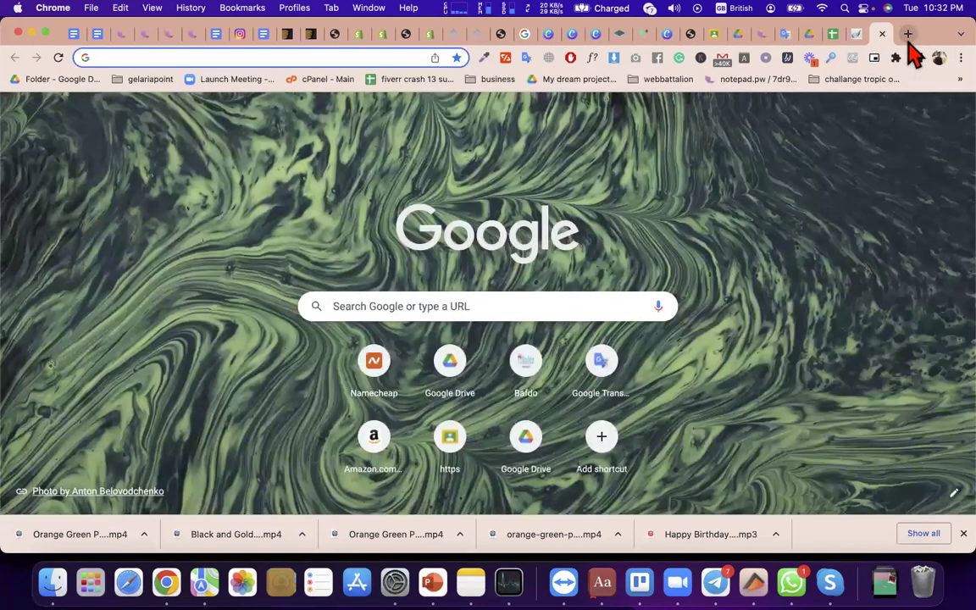
{"action": "type", "text": "sai"}
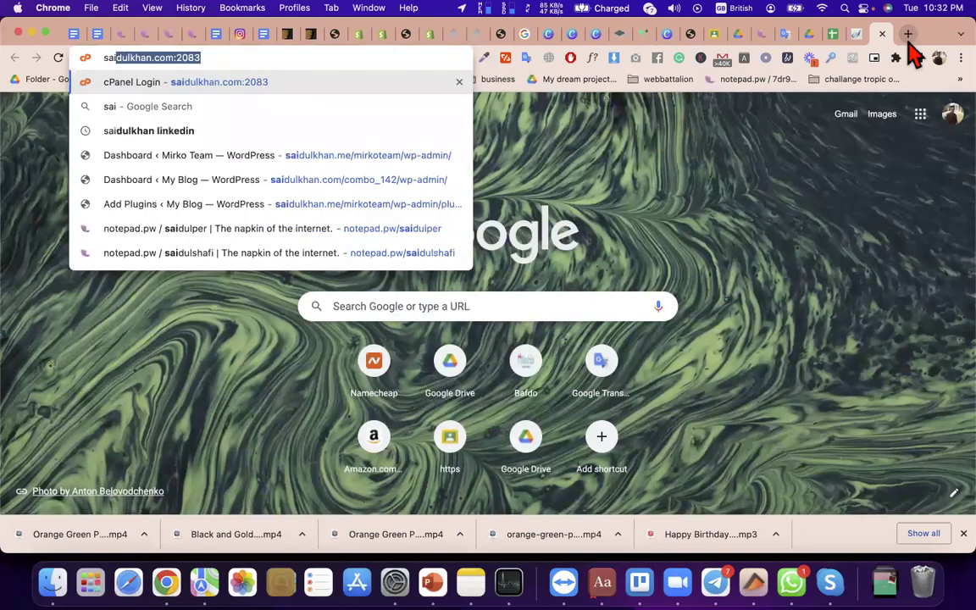
{"action": "key", "text": "BackSpace"}
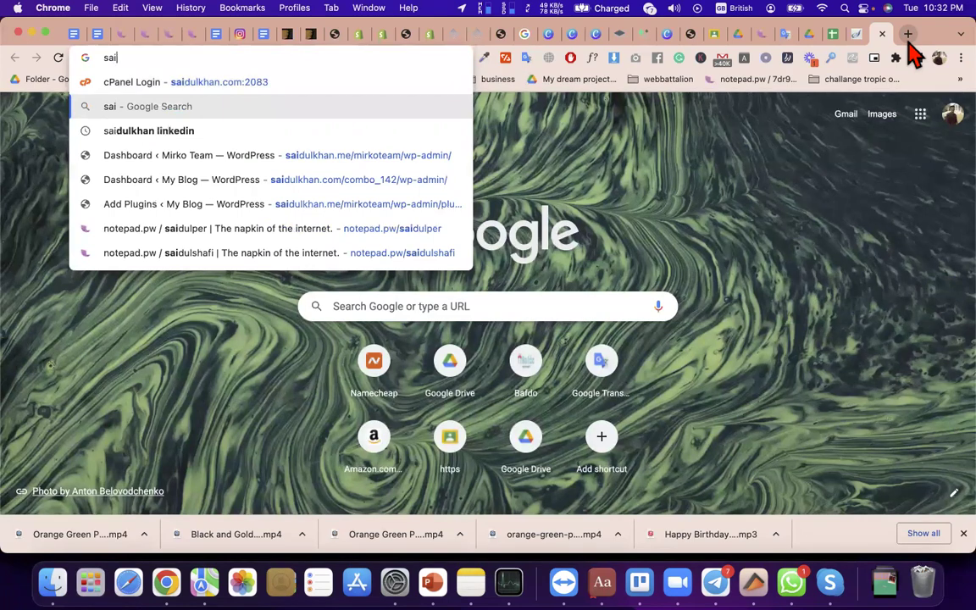
{"action": "type", "text": "jg"}
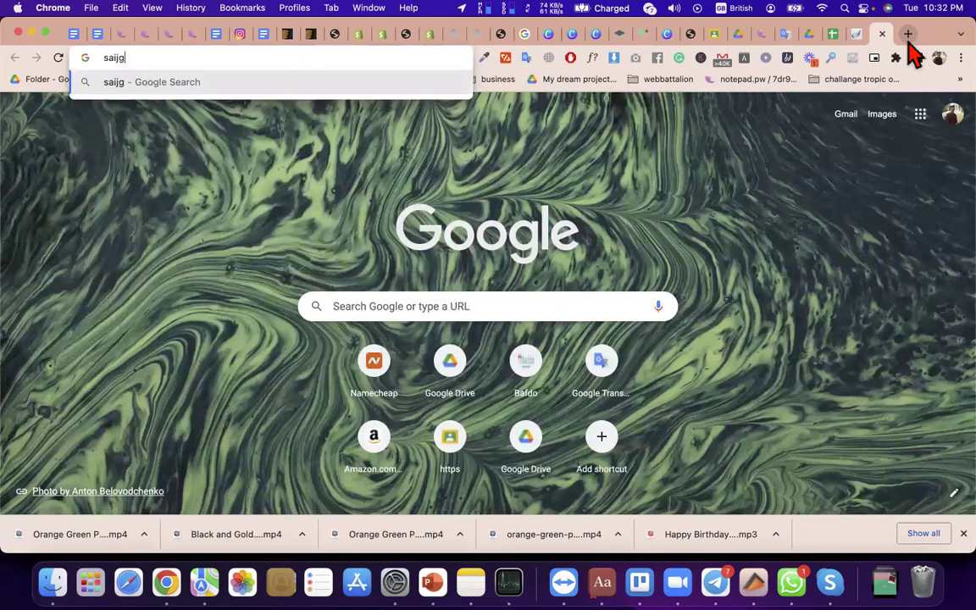
{"action": "key", "text": "BackSpace"}
{"action": "key", "text": "BackSpace"}
{"action": "type", "text": "kh"}
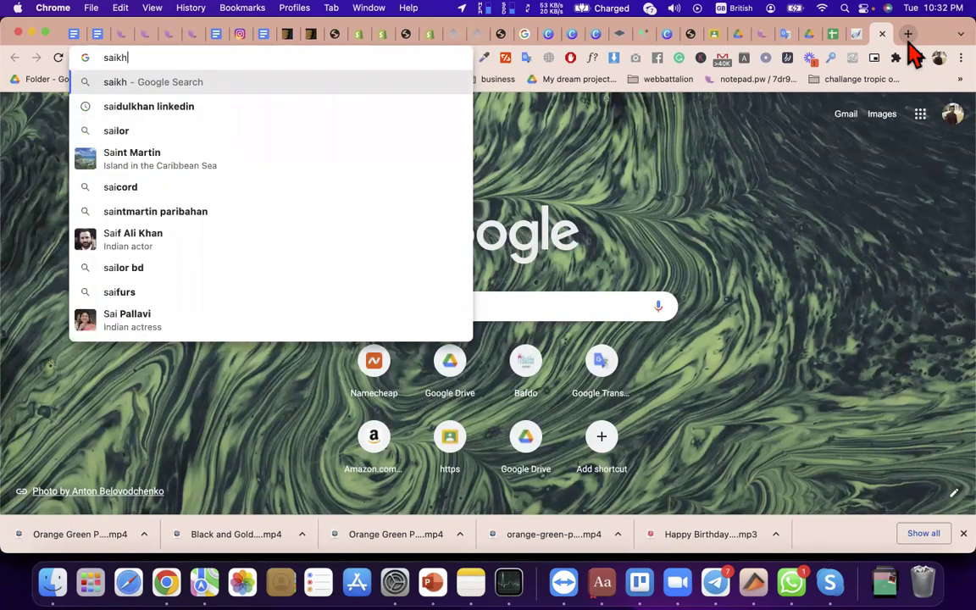
{"action": "type", "text": "a"}
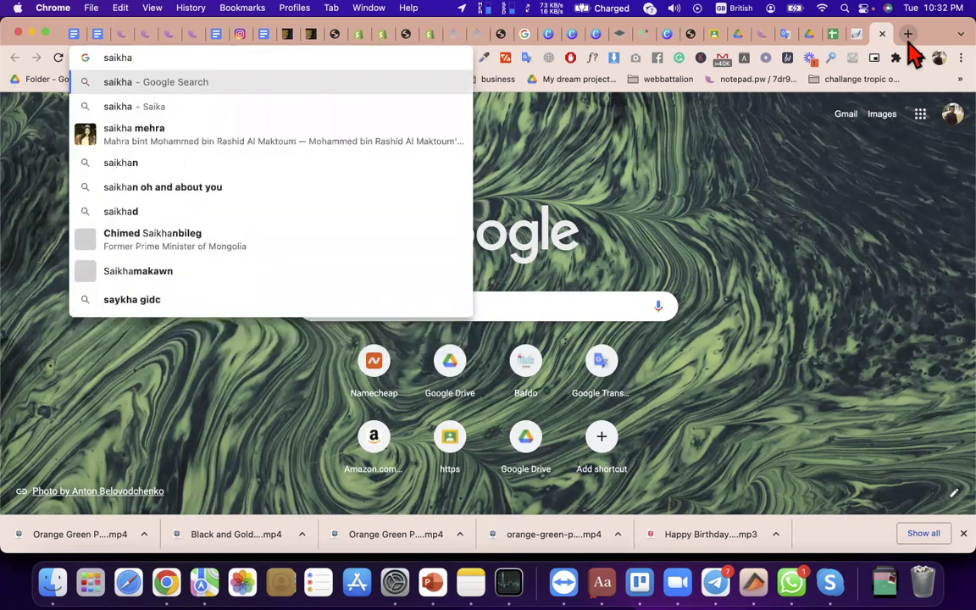
{"action": "type", "text": "n"}
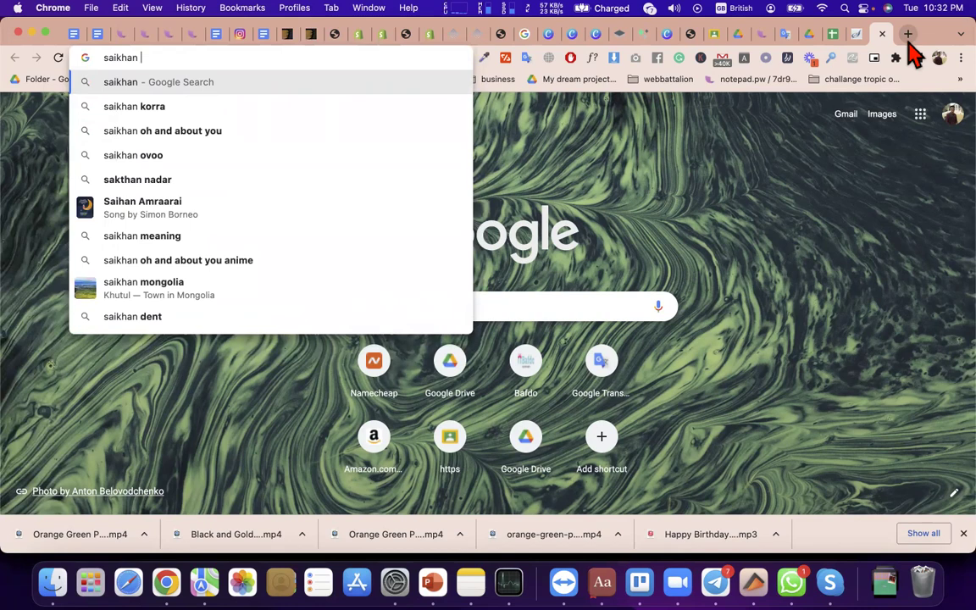
{"action": "key", "text": "BackSpace"}
{"action": "key", "text": "BackSpace"}
{"action": "key", "text": "BackSpace"}
{"action": "key", "text": "BackSpace"}
{"action": "key", "text": "BackSpace"}
{"action": "key", "text": "BackSpace"}
{"action": "key", "text": "BackSpace"}
{"action": "key", "text": "BackSpace"}
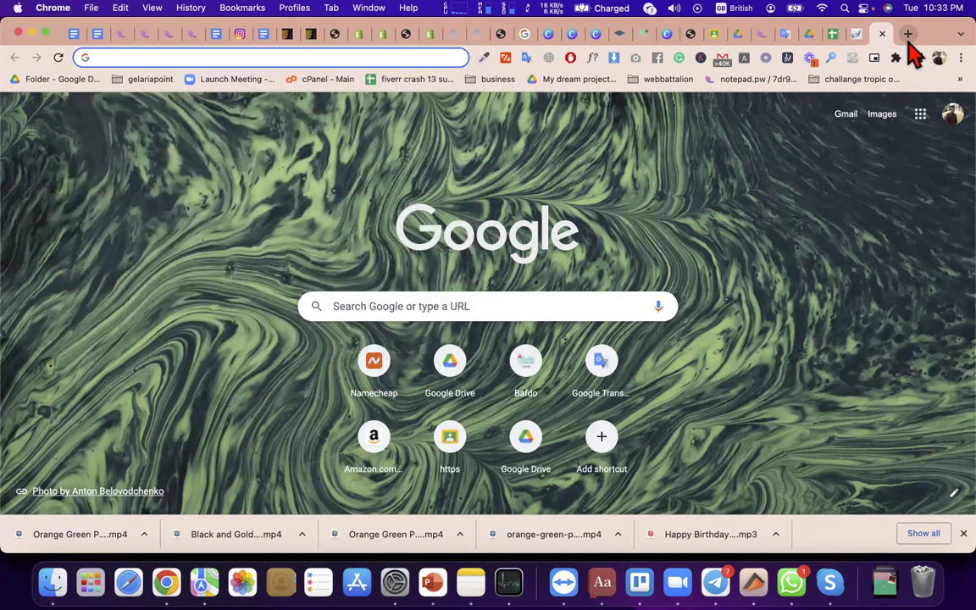
{"action": "type", "text": "s"}
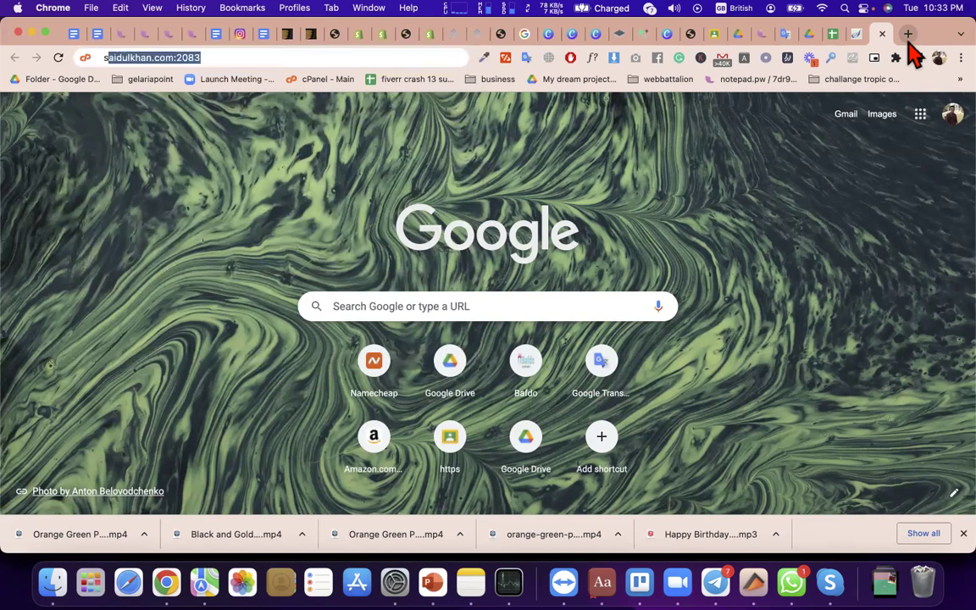
{"action": "type", "text": "aidul"}
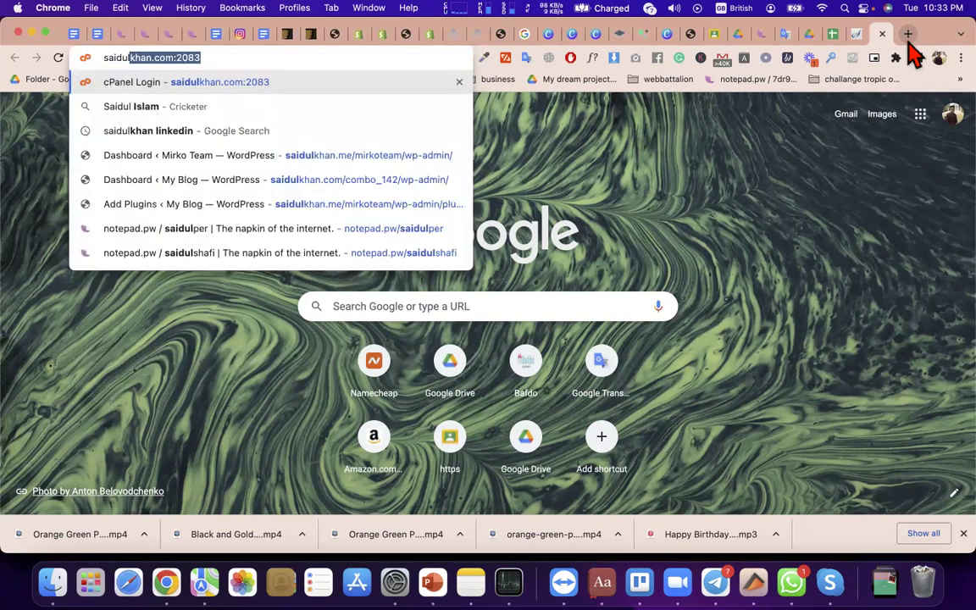
{"action": "key", "text": "Right"}
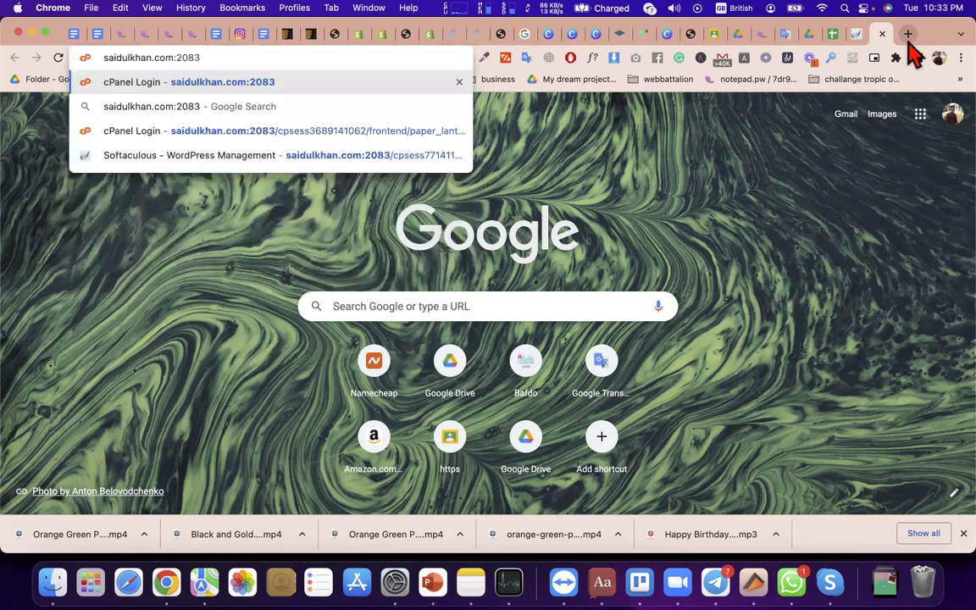
{"action": "key", "text": "BackSpace"}
{"action": "key", "text": "BackSpace"}
{"action": "key", "text": "BackSpace"}
{"action": "key", "text": "BackSpace"}
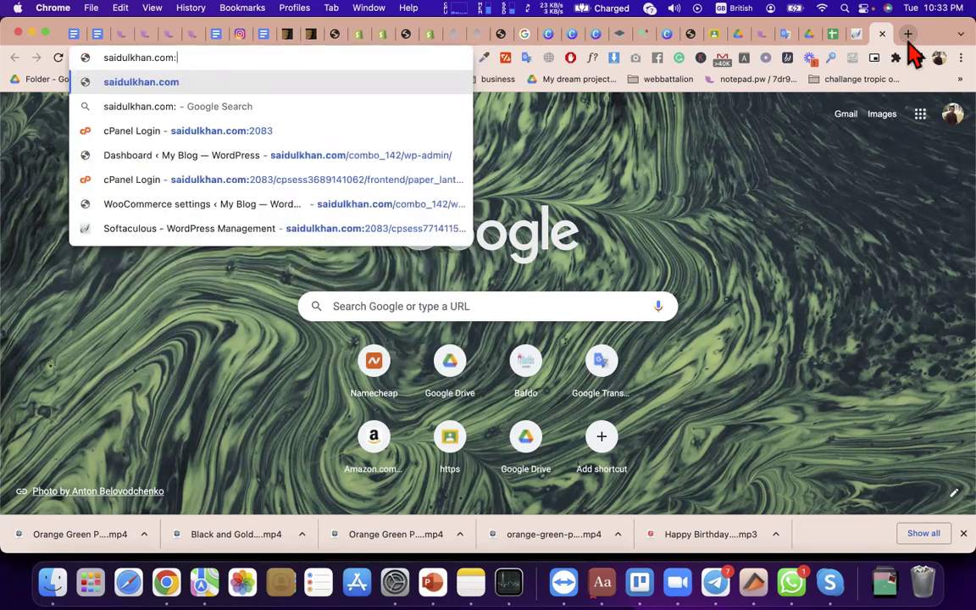
{"action": "left_click", "coordinate": [855, 36]}
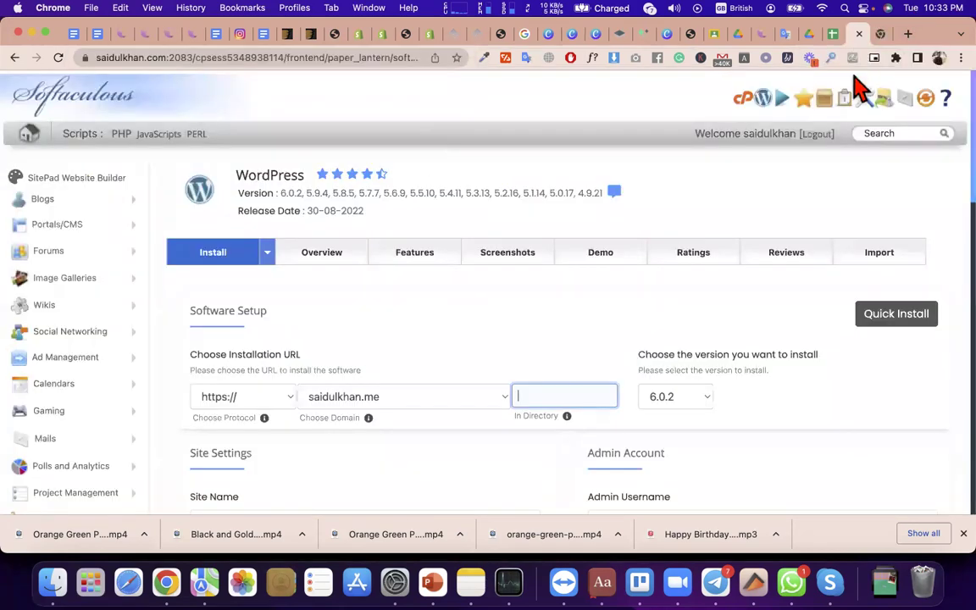
Step: Set the installation directory to 153, keep the other default settings, and install WordPress
{"action": "left_click", "coordinate": [567, 398]}
{"action": "type", "text": "153"}
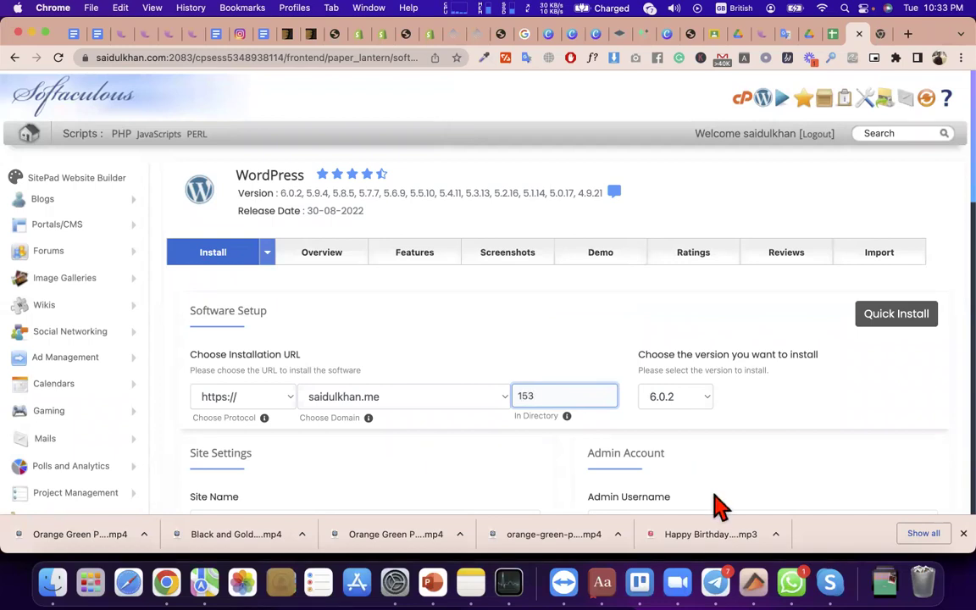
{"action": "scroll", "coordinate": [718, 506], "scroll_direction": "down", "scroll_amount": 5}
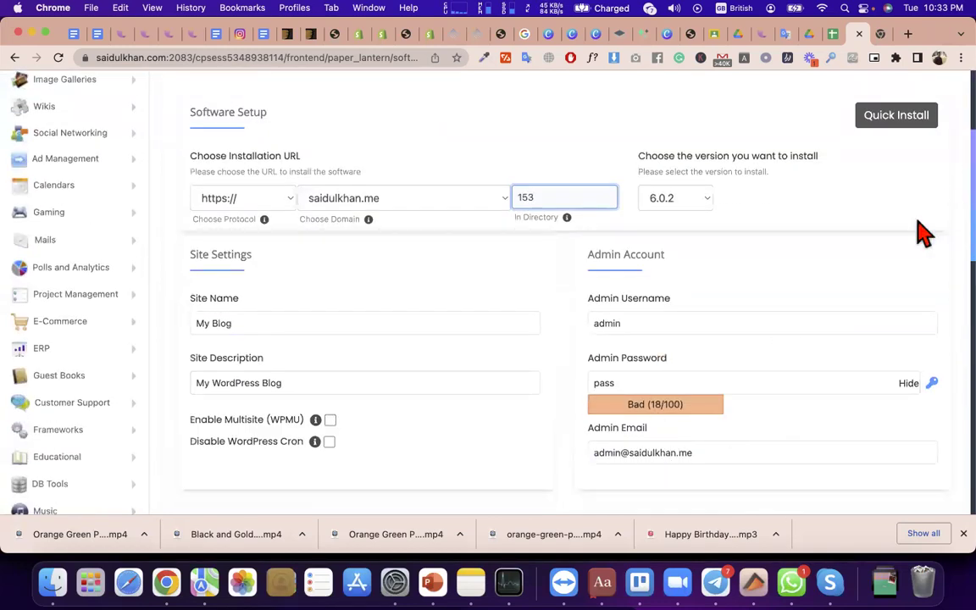
{"action": "scroll", "coordinate": [923, 229], "scroll_direction": "down", "scroll_amount": 15}
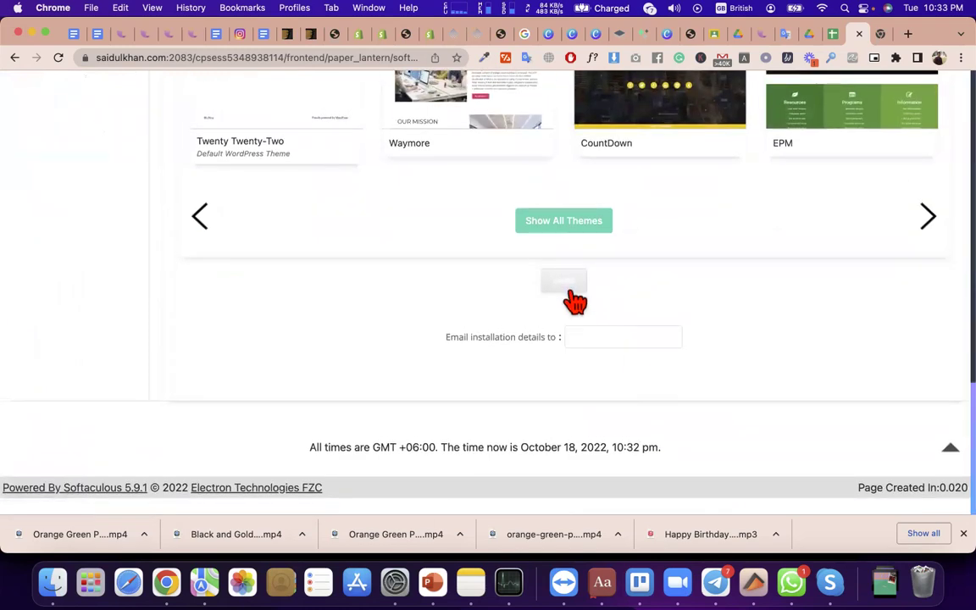
{"action": "left_click", "coordinate": [564, 282]}
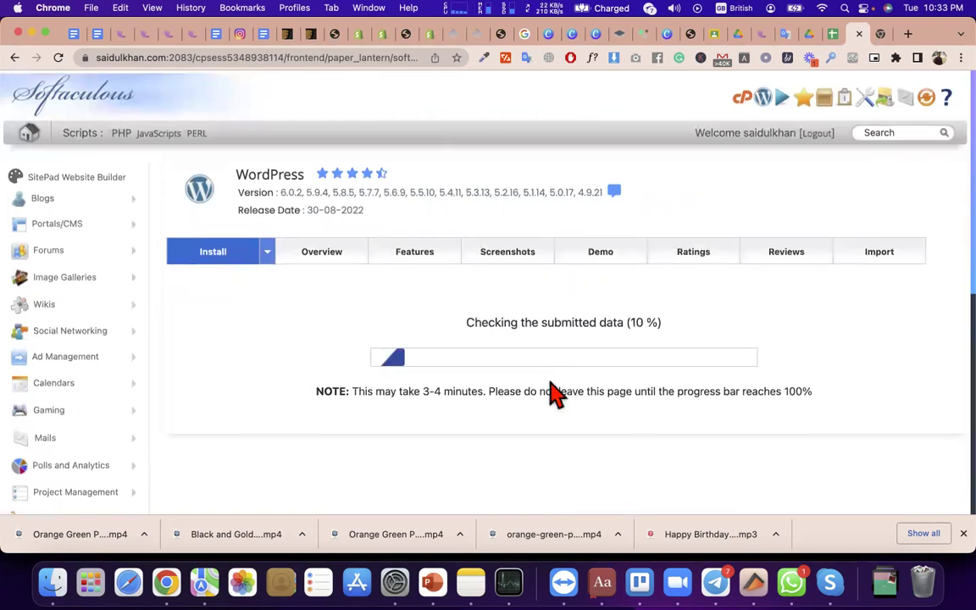
{"action": "scroll", "coordinate": [555, 394], "scroll_direction": "down", "scroll_amount": 5}
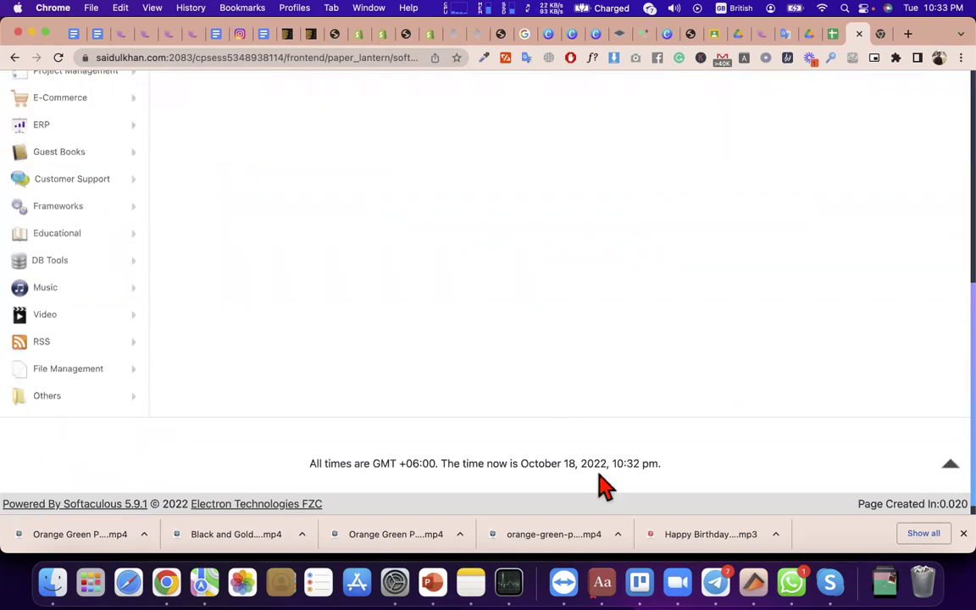
{"action": "scroll", "coordinate": [593, 478], "scroll_direction": "up", "scroll_amount": 5}
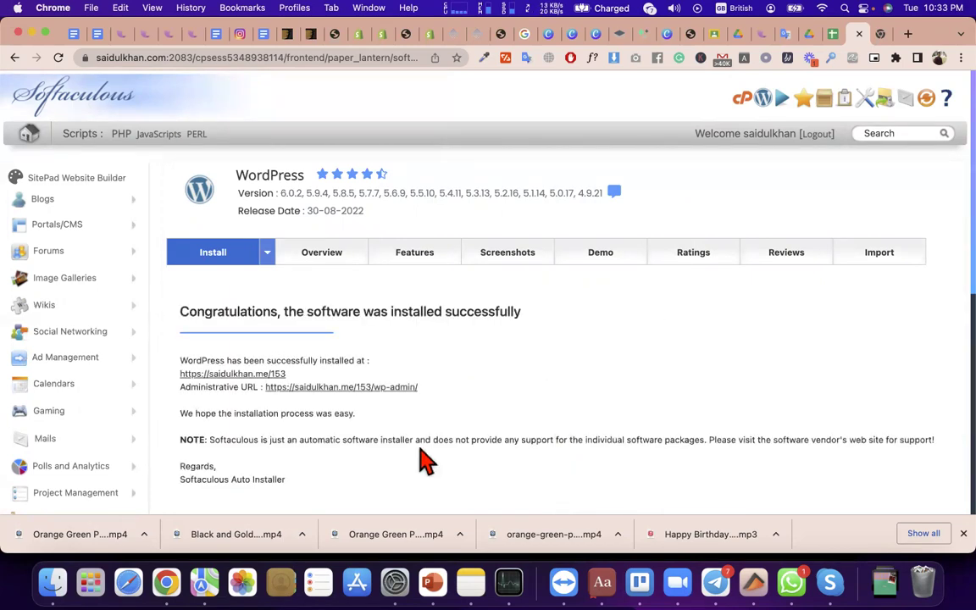
Step: Open the new site's administrative URL, look over the WordPress dashboard, and open the page for the available WordPress update
{"action": "left_click", "coordinate": [358, 390]}
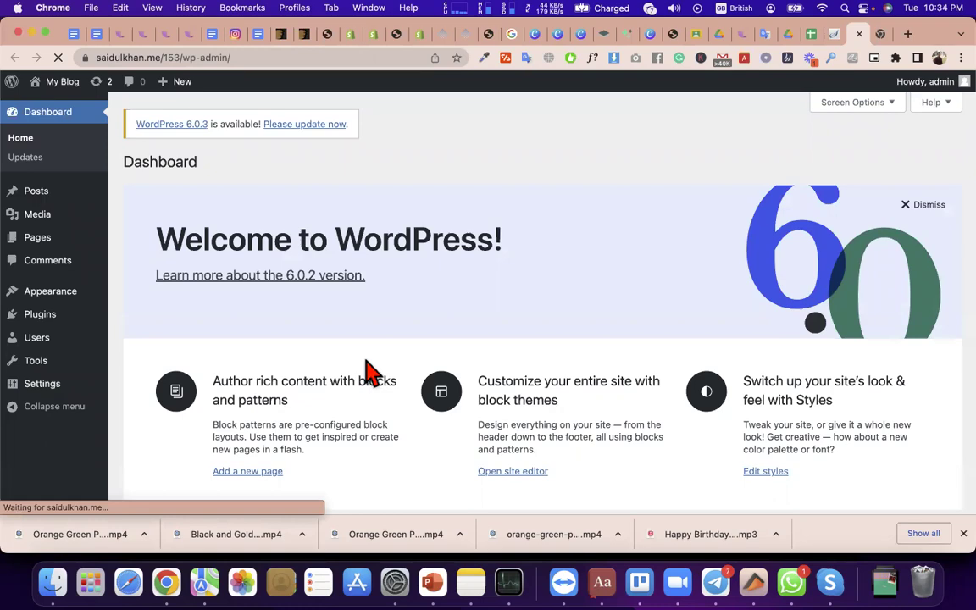
{"action": "scroll", "coordinate": [368, 373], "scroll_direction": "down", "scroll_amount": 10}
{"action": "scroll", "coordinate": [363, 356], "scroll_direction": "down", "scroll_amount": 2}
{"action": "scroll", "coordinate": [364, 362], "scroll_direction": "up", "scroll_amount": 10}
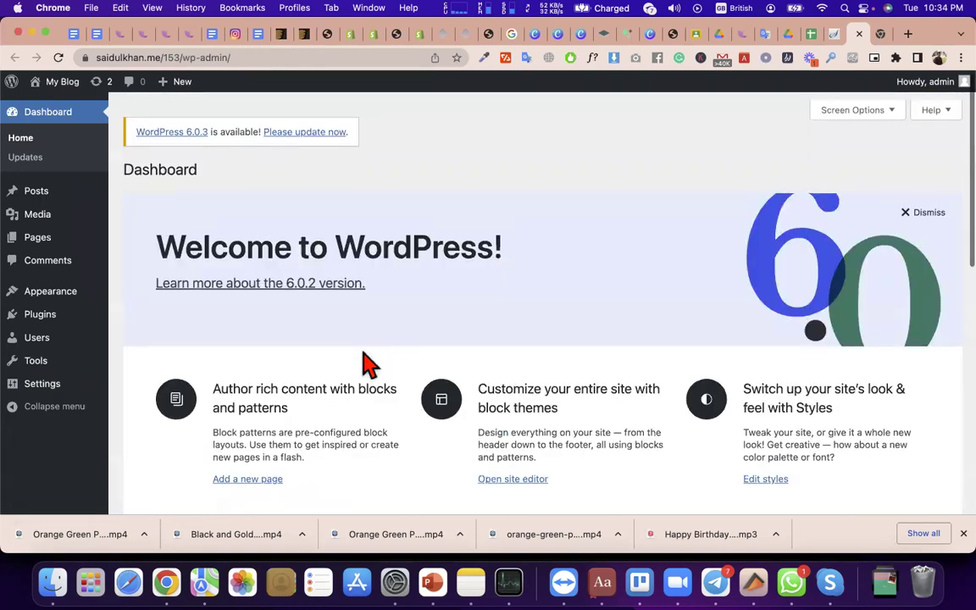
{"action": "scroll", "coordinate": [366, 366], "scroll_direction": "down", "scroll_amount": 8}
{"action": "scroll", "coordinate": [365, 356], "scroll_direction": "up", "scroll_amount": 8}
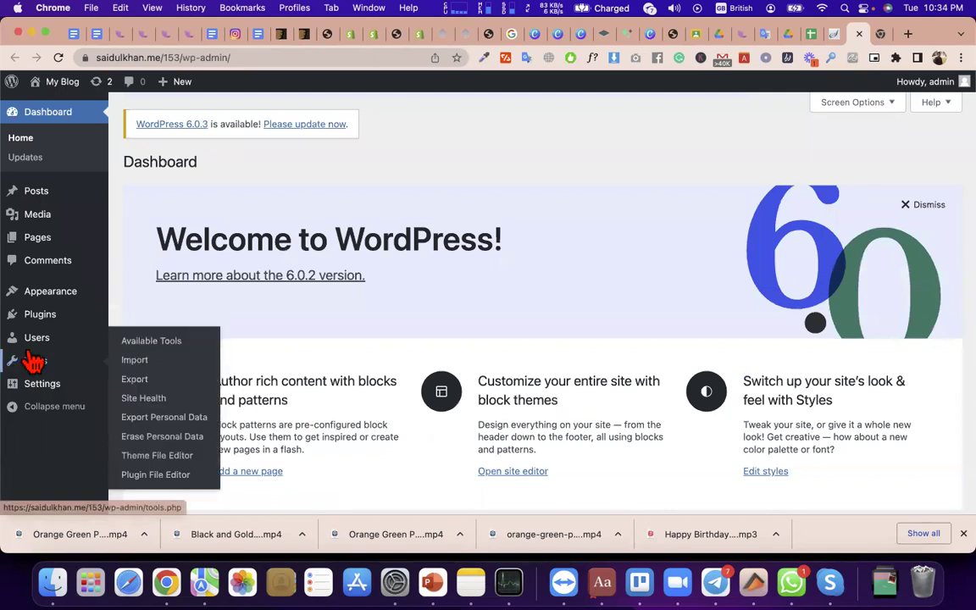
{"action": "mouse_move", "coordinate": [67, 321]}
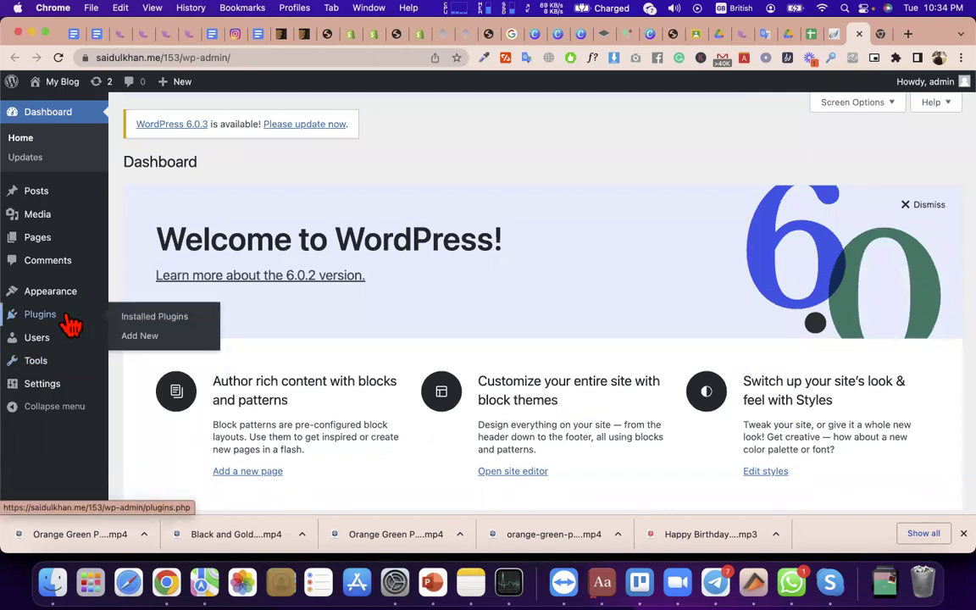
{"action": "left_click", "coordinate": [303, 136]}
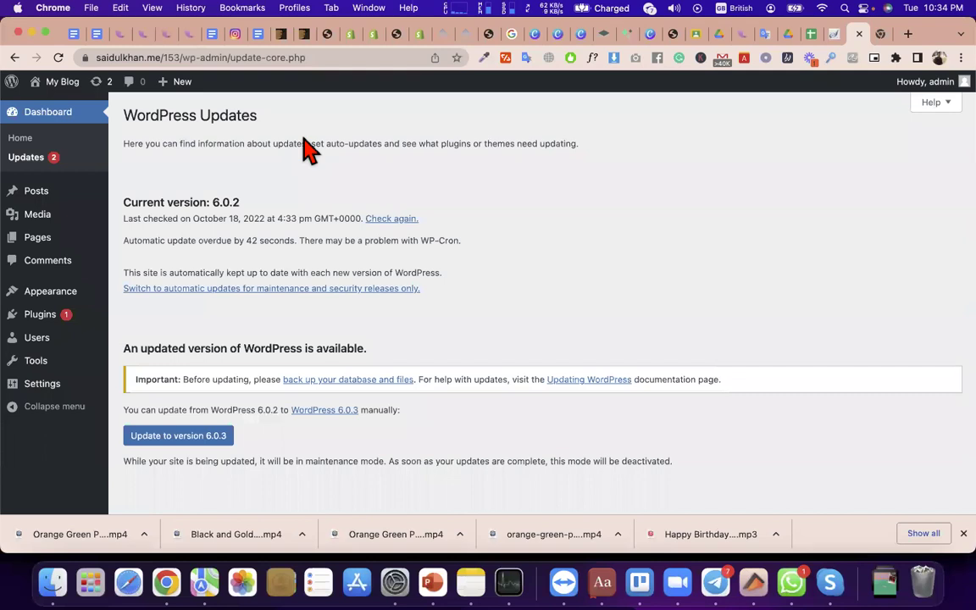
Step: Open the page for adding new plugins and search for woocommerce
{"action": "left_click", "coordinate": [144, 339]}
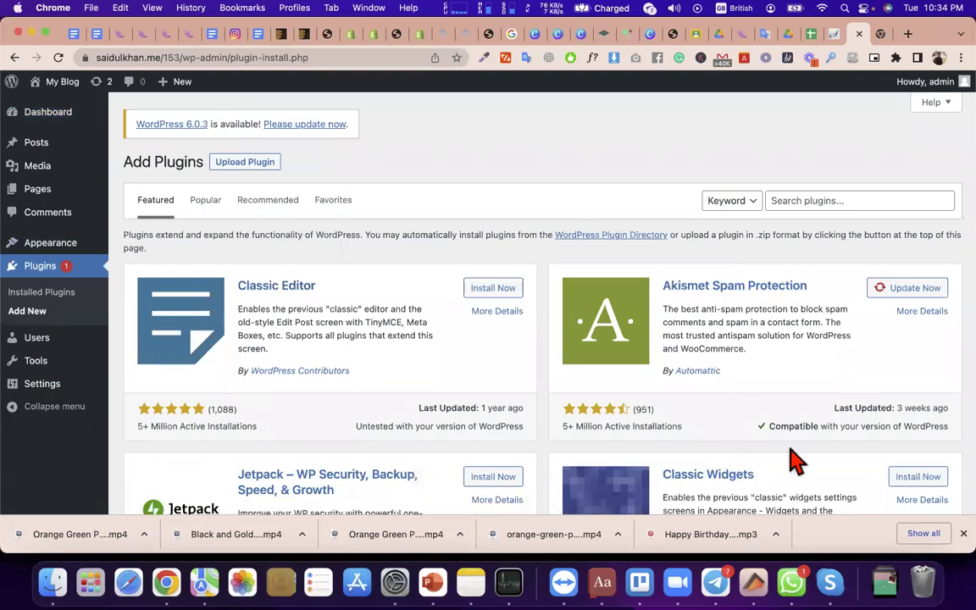
{"action": "left_click", "coordinate": [828, 201]}
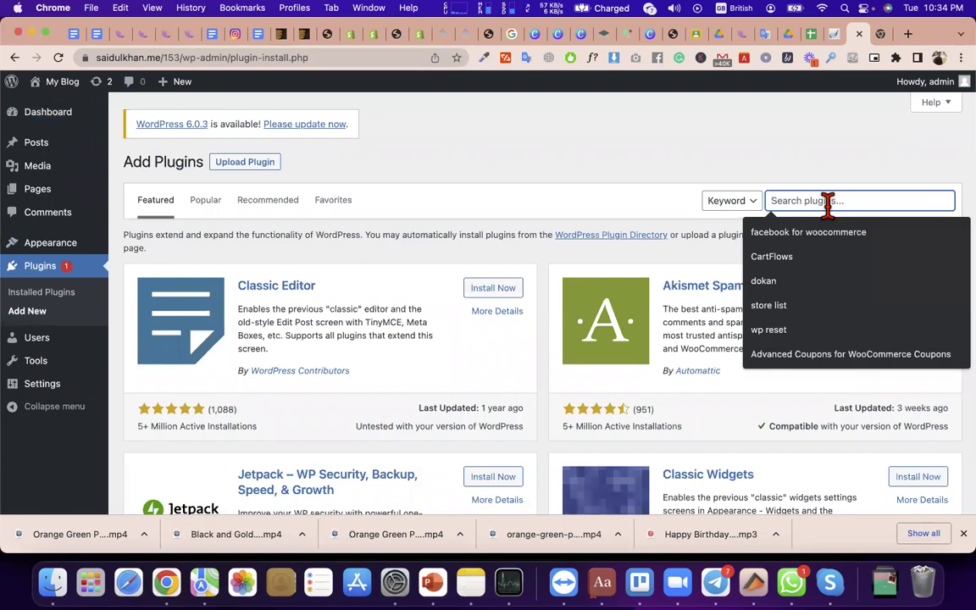
{"action": "type", "text": "woocommerce"}
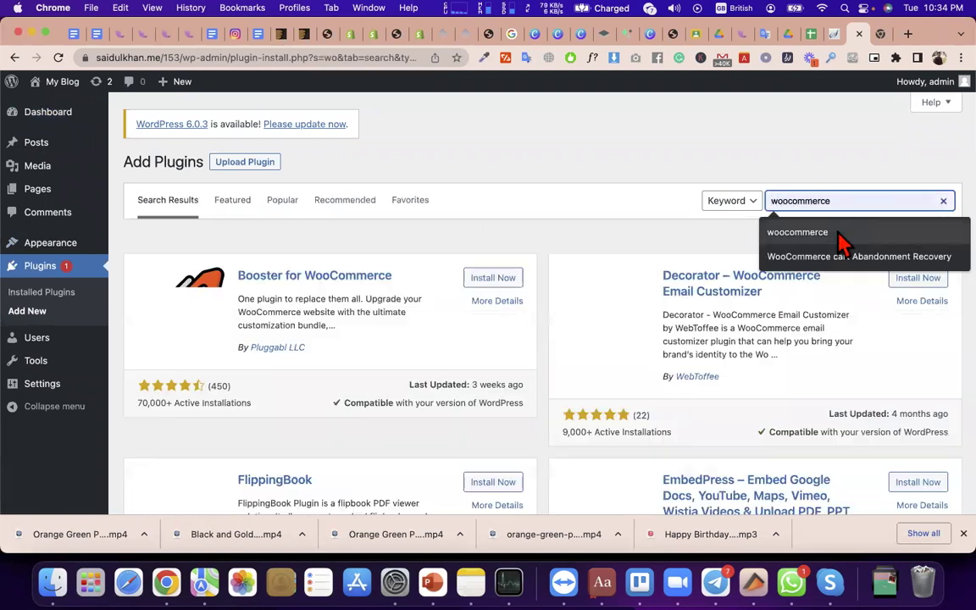
{"action": "left_click", "coordinate": [843, 232]}
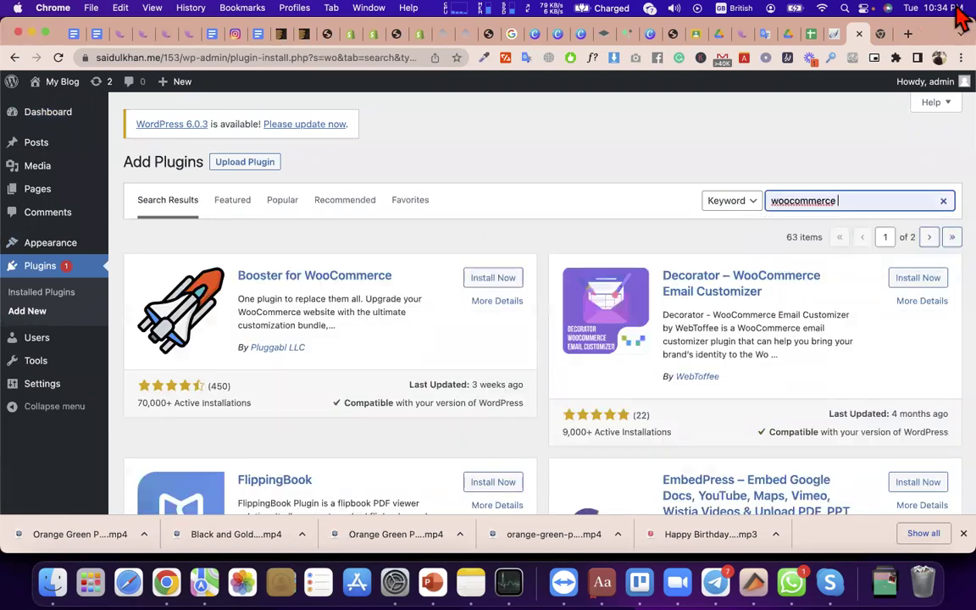
{"action": "left_click", "coordinate": [957, 10]}
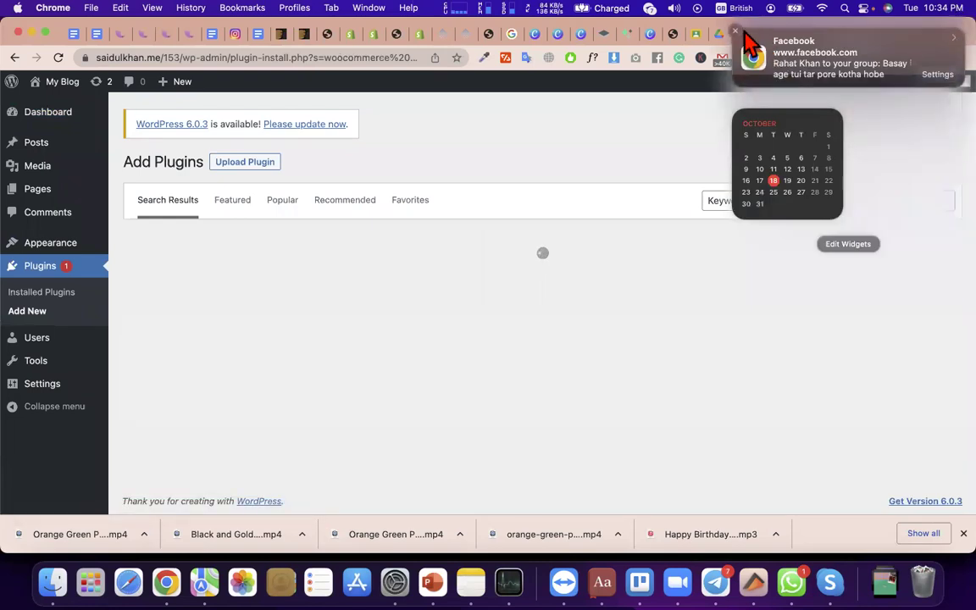
{"action": "left_click", "coordinate": [736, 119]}
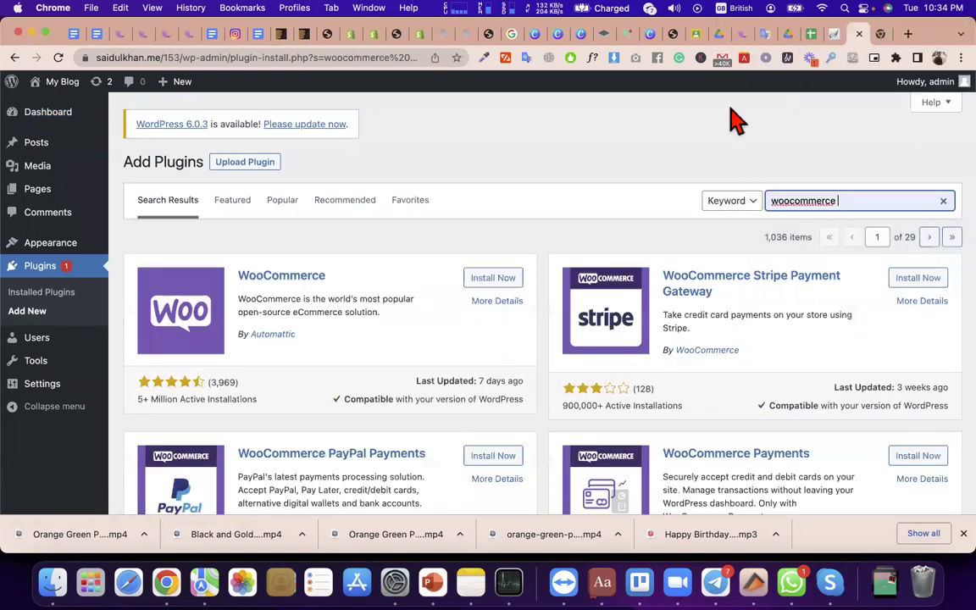
Step: Install the WooCommerce plugin by Automattic from the search results and activate it
{"action": "triple_click", "coordinate": [332, 311]}
{"action": "scroll", "coordinate": [331, 312], "scroll_direction": "down", "scroll_amount": 2}
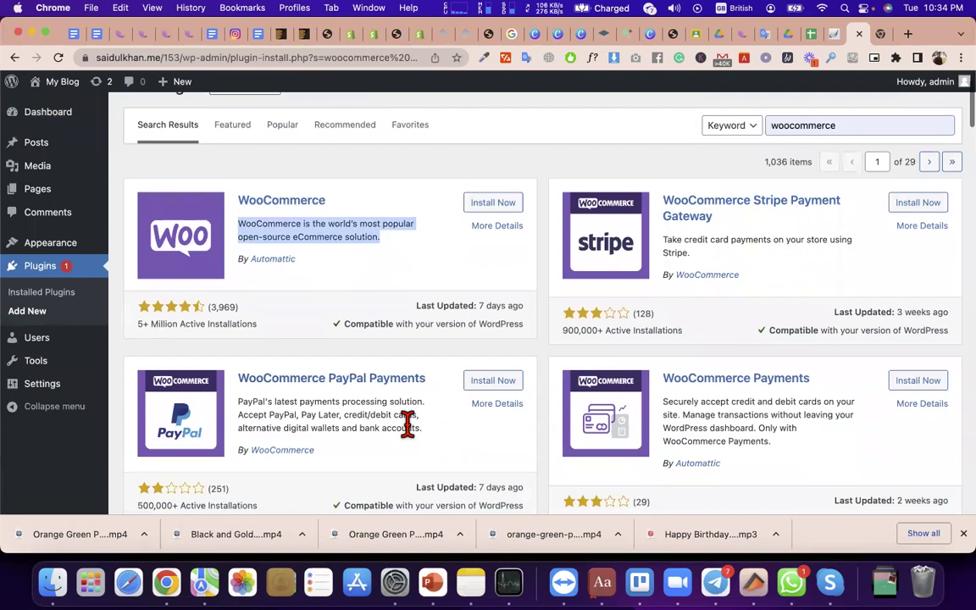
{"action": "scroll", "coordinate": [523, 409], "scroll_direction": "up", "scroll_amount": 2}
{"action": "left_click", "coordinate": [481, 283]}
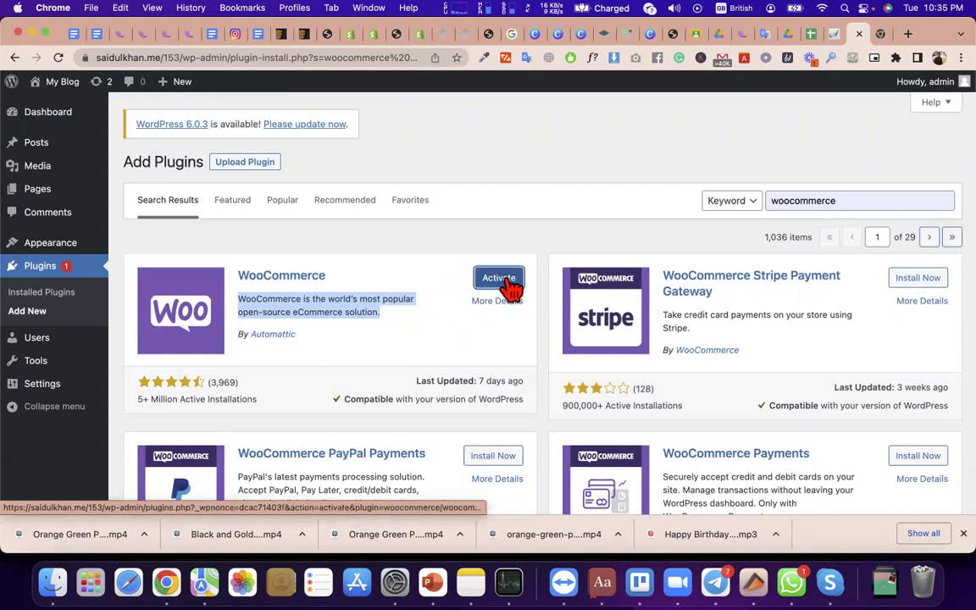
{"action": "left_click", "coordinate": [507, 282]}
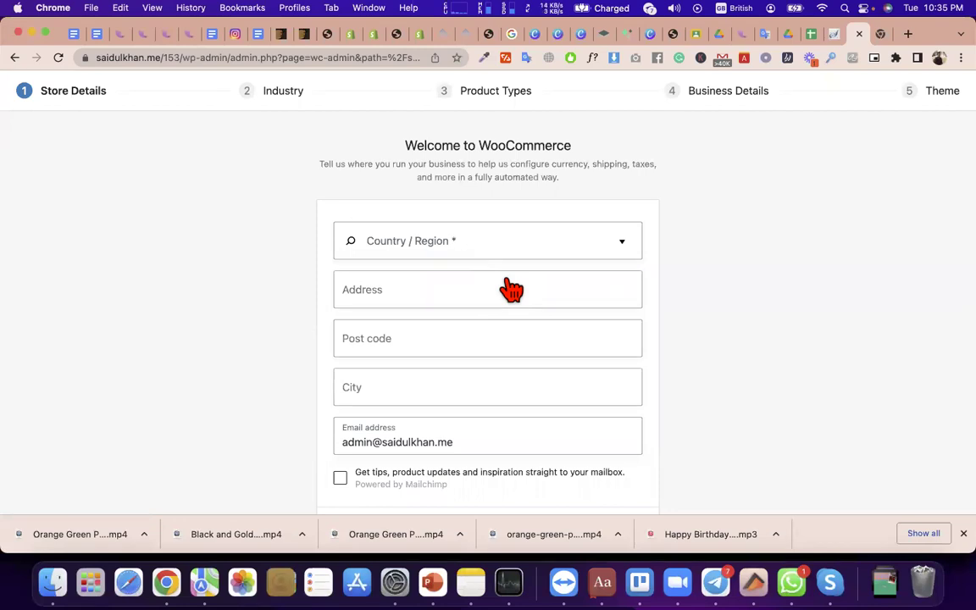
Step: Set the store's country/region to Bangladesh — Dhaka in the WooCommerce store details
{"action": "scroll", "coordinate": [424, 254], "scroll_direction": "down", "scroll_amount": 2}
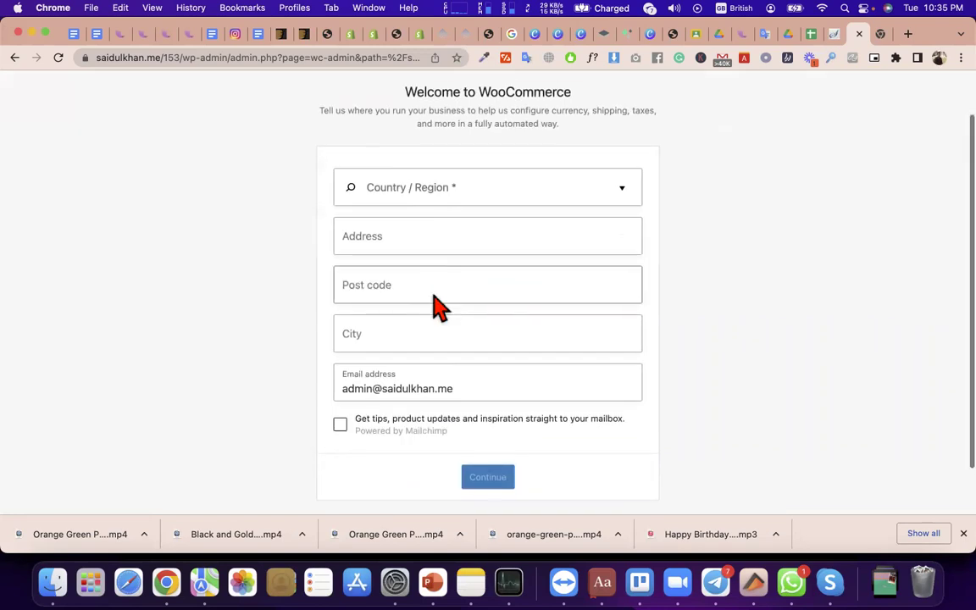
{"action": "scroll", "coordinate": [436, 307], "scroll_direction": "up", "scroll_amount": 2}
{"action": "left_click", "coordinate": [433, 245]}
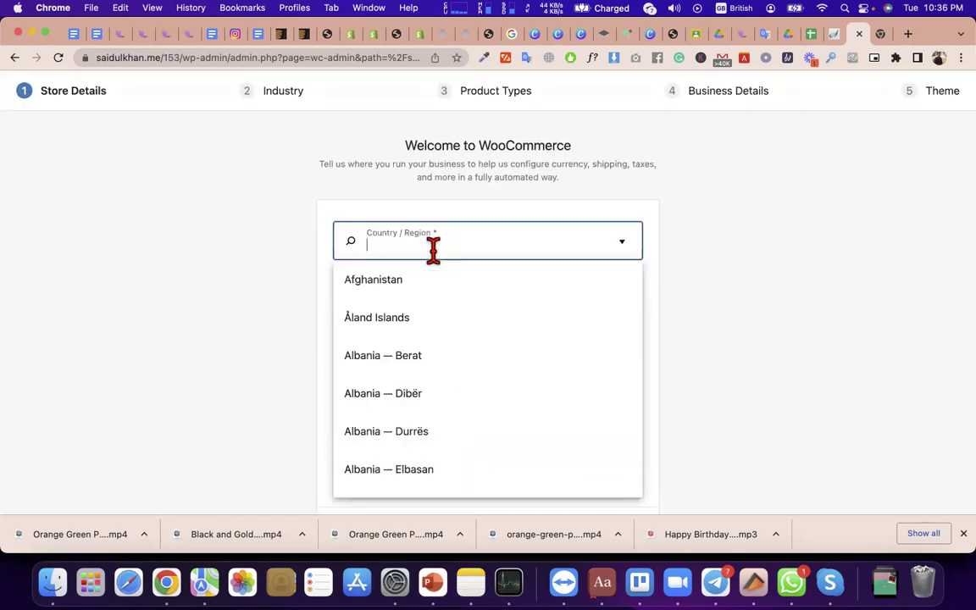
{"action": "type", "text": "ban"}
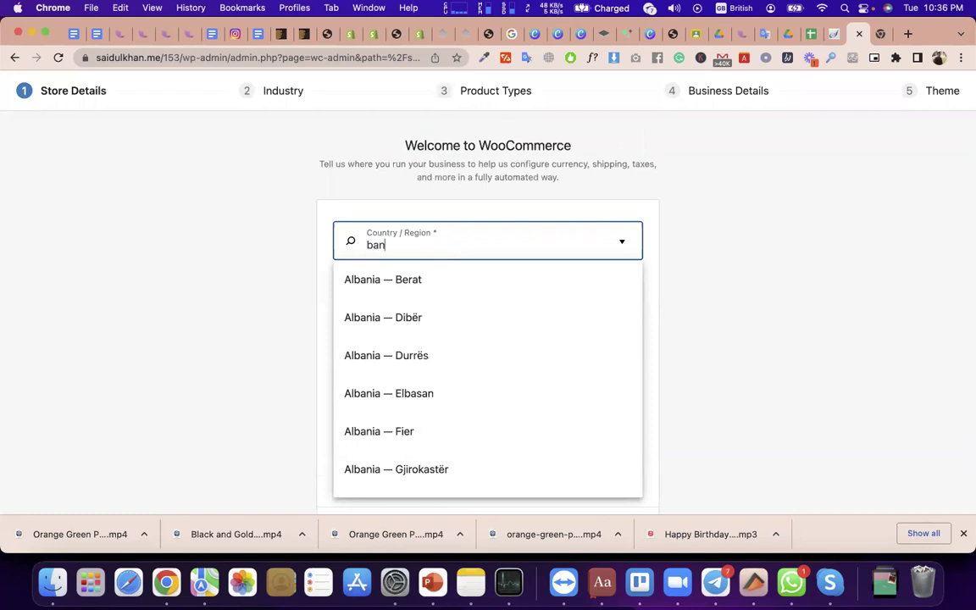
{"action": "type", "text": "g"}
{"action": "scroll", "coordinate": [434, 481], "scroll_direction": "down", "scroll_amount": 2}
{"action": "scroll", "coordinate": [434, 482], "scroll_direction": "down", "scroll_amount": 10}
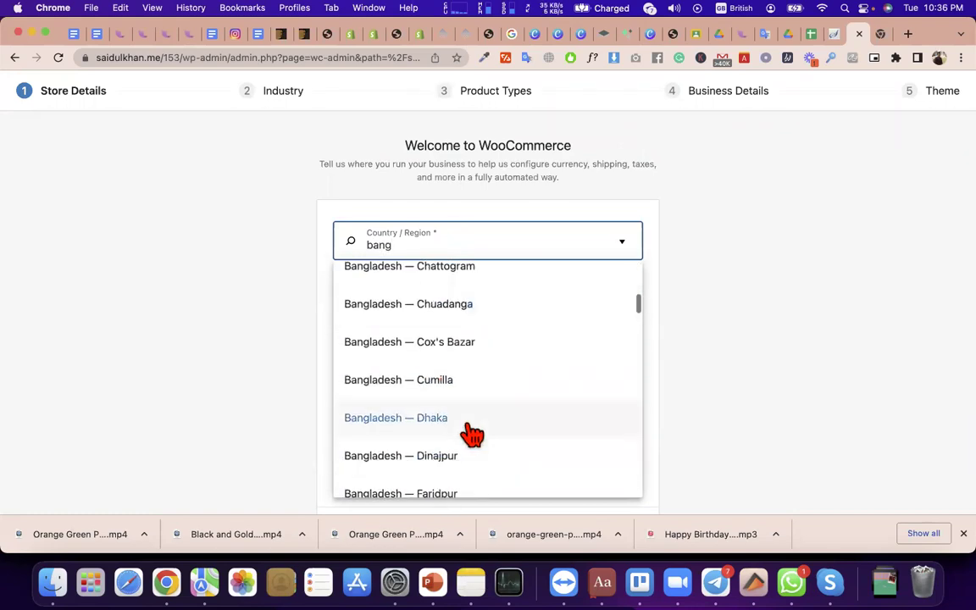
{"action": "left_click", "coordinate": [472, 433]}
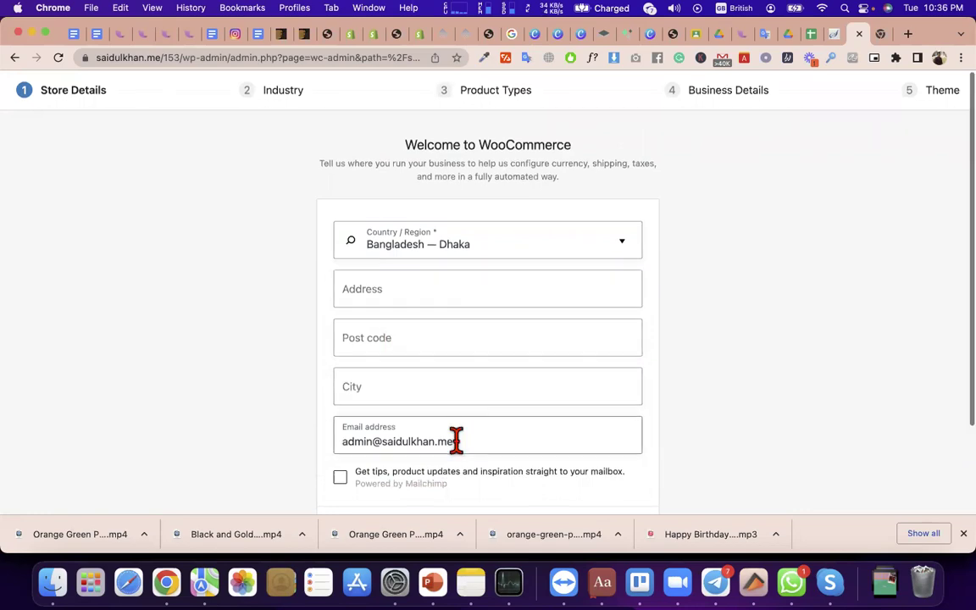
Step: Submit the store details with the remaining fields as they are and agree to share usage tracking data
{"action": "scroll", "coordinate": [457, 440], "scroll_direction": "down", "scroll_amount": 3}
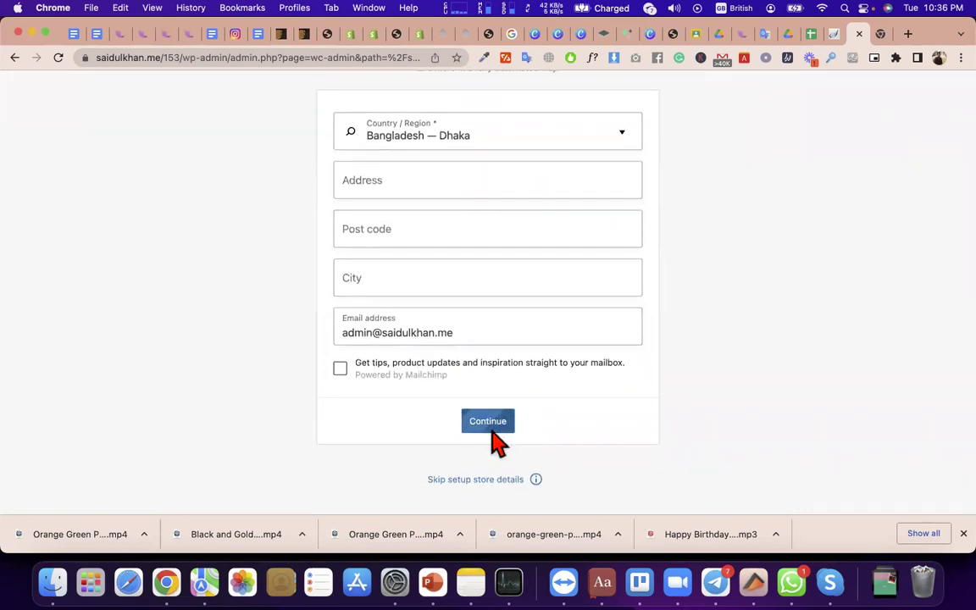
{"action": "left_click", "coordinate": [491, 428]}
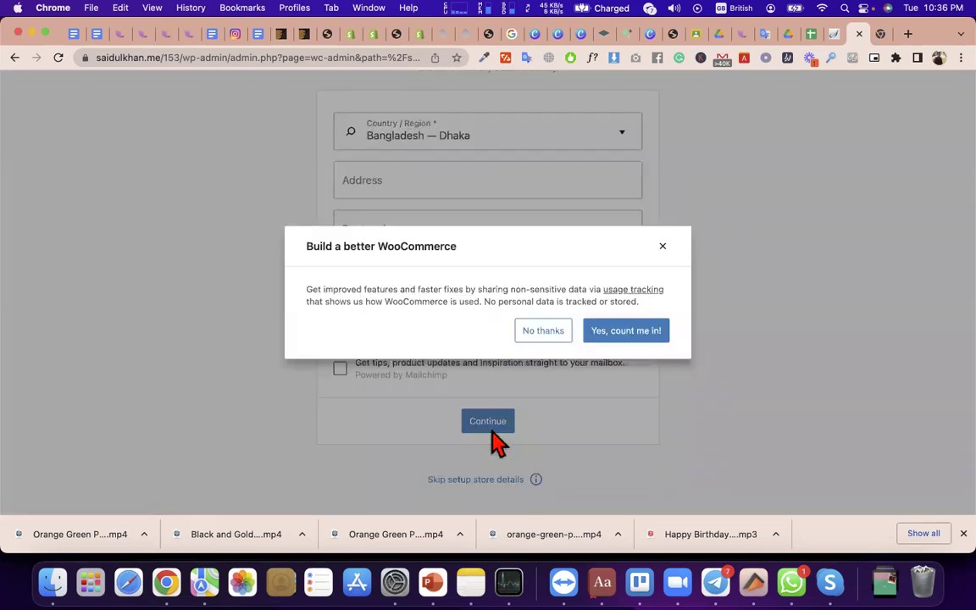
{"action": "left_click", "coordinate": [625, 334]}
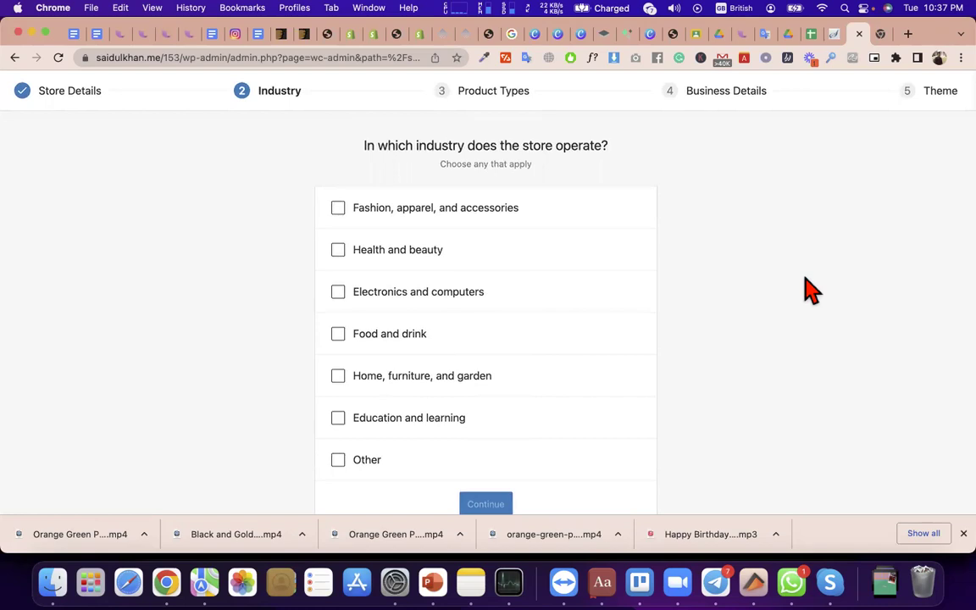
Step: Choose Fashion, apparel, and accessories as the store's industry, and add Downloads to Physical products as the product types
{"action": "scroll", "coordinate": [808, 290], "scroll_direction": "down", "scroll_amount": 1}
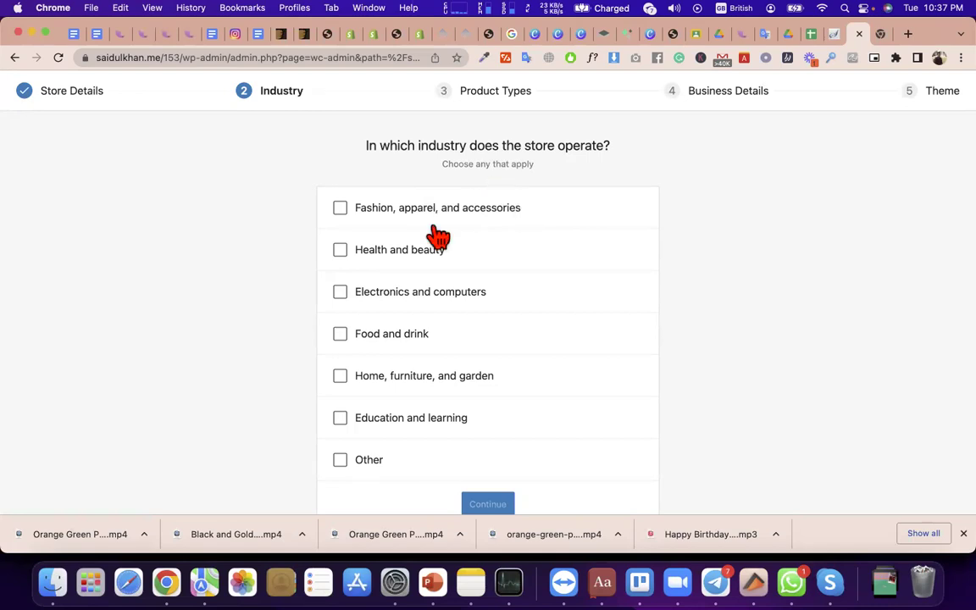
{"action": "left_click", "coordinate": [342, 209]}
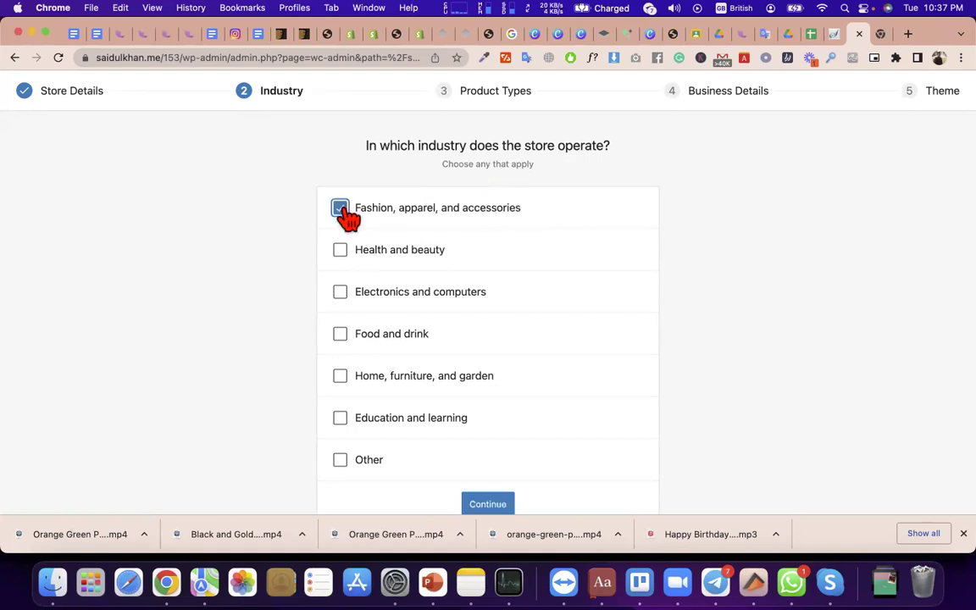
{"action": "left_click", "coordinate": [476, 504]}
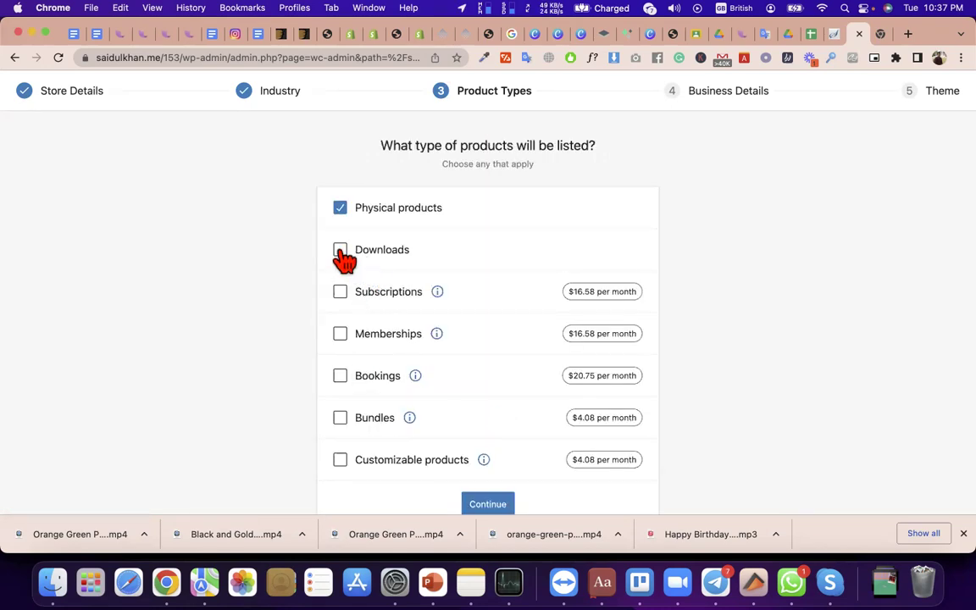
{"action": "left_click", "coordinate": [369, 261]}
{"action": "left_click", "coordinate": [494, 506]}
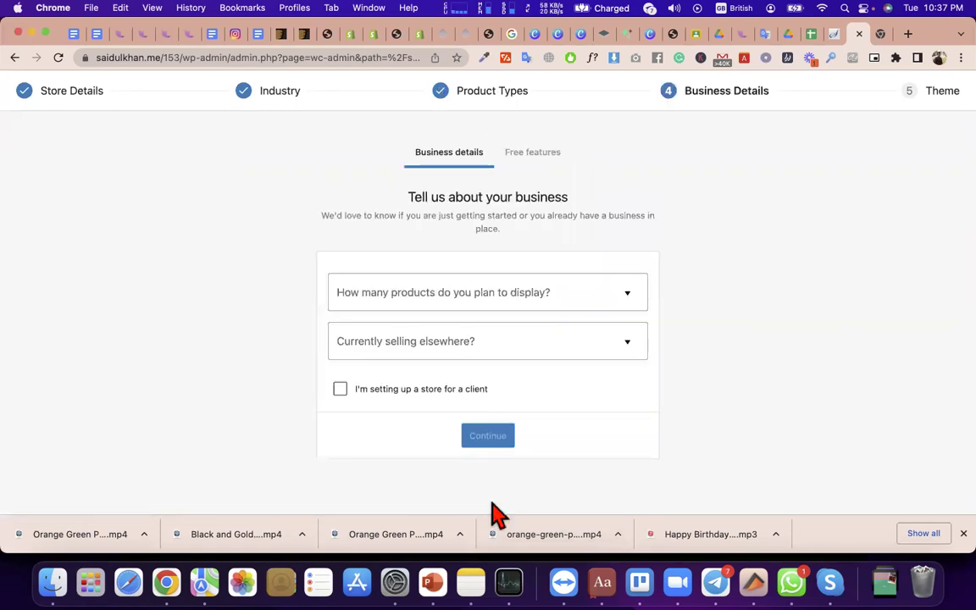
Step: Fill in the business details with 1 - 10 products to display and No for currently selling elsewhere, and submit them
{"action": "left_click", "coordinate": [453, 294]}
{"action": "left_click", "coordinate": [453, 366]}
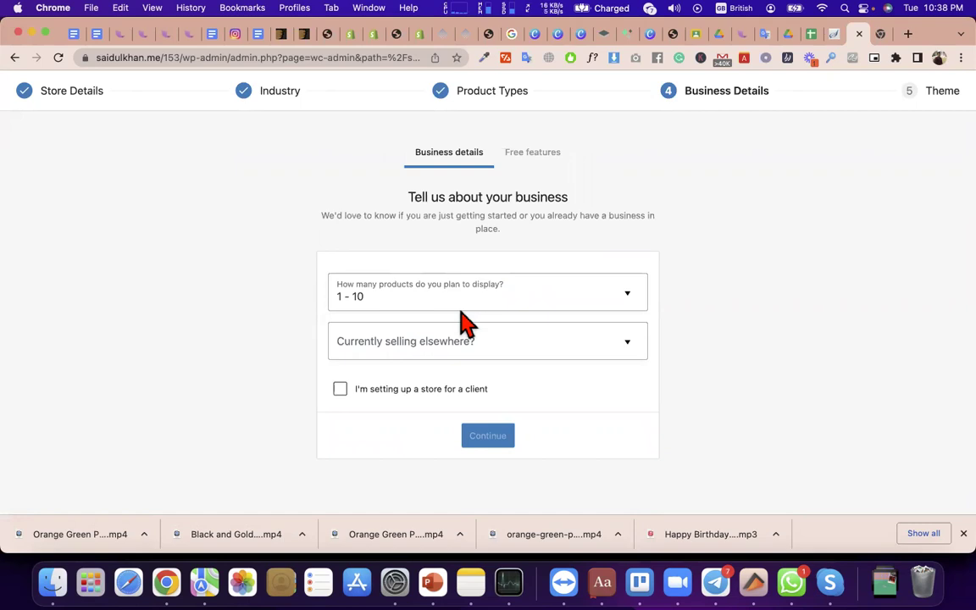
{"action": "left_click", "coordinate": [461, 337]}
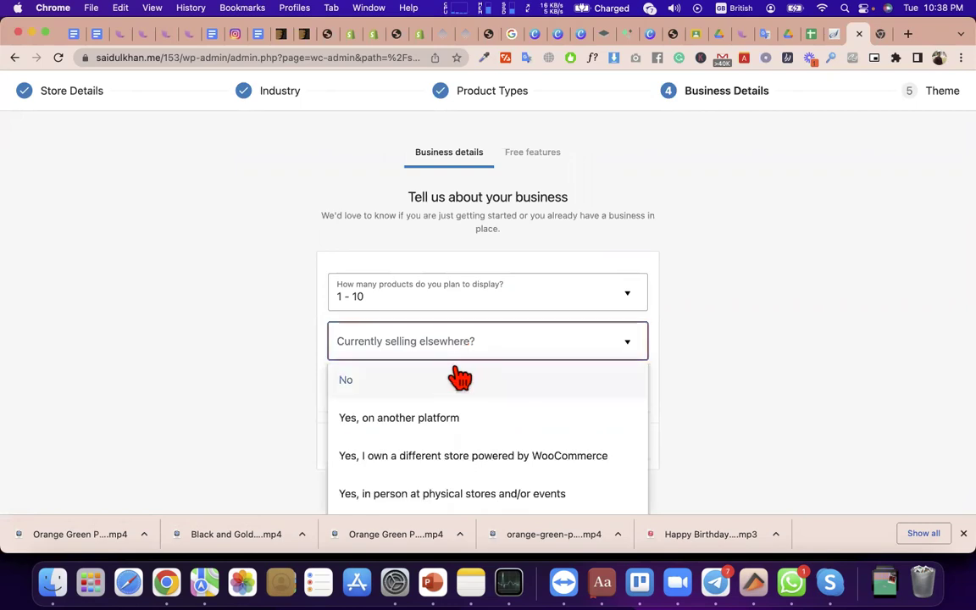
{"action": "left_click", "coordinate": [457, 378]}
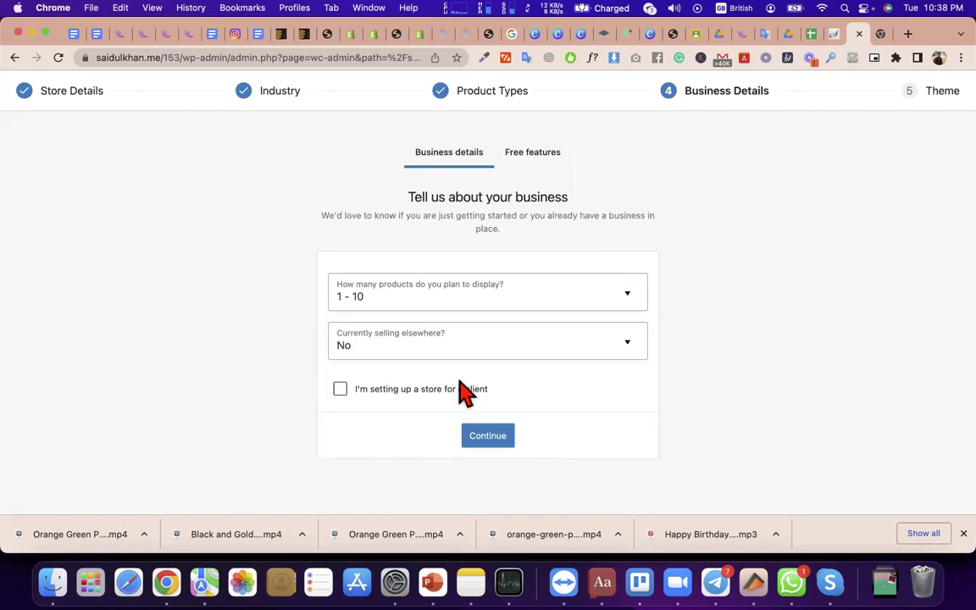
{"action": "left_click", "coordinate": [489, 442]}
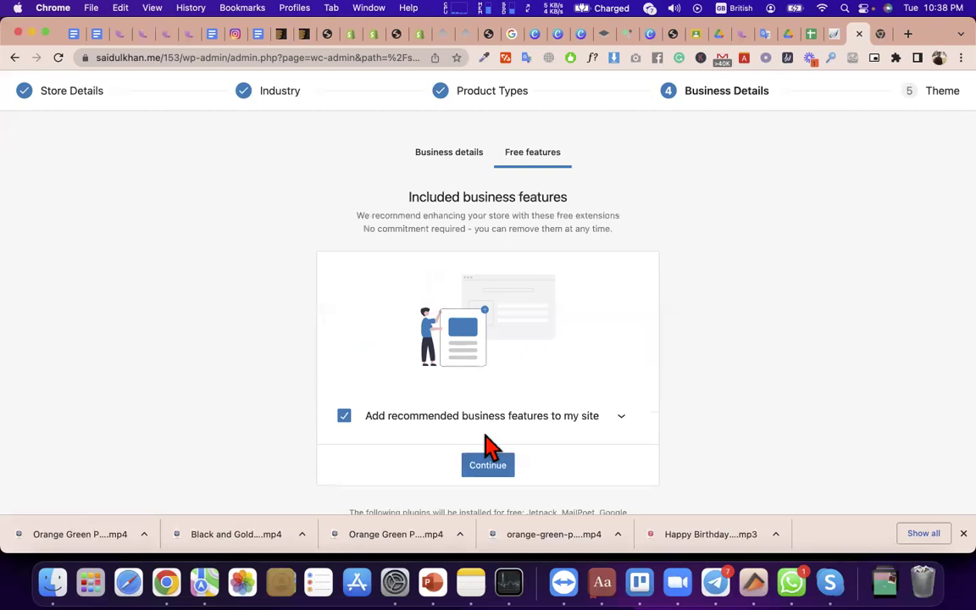
Step: Accept adding the recommended free business features to the site and start installing them
{"action": "left_click", "coordinate": [496, 464]}
{"action": "left_click", "coordinate": [505, 484]}
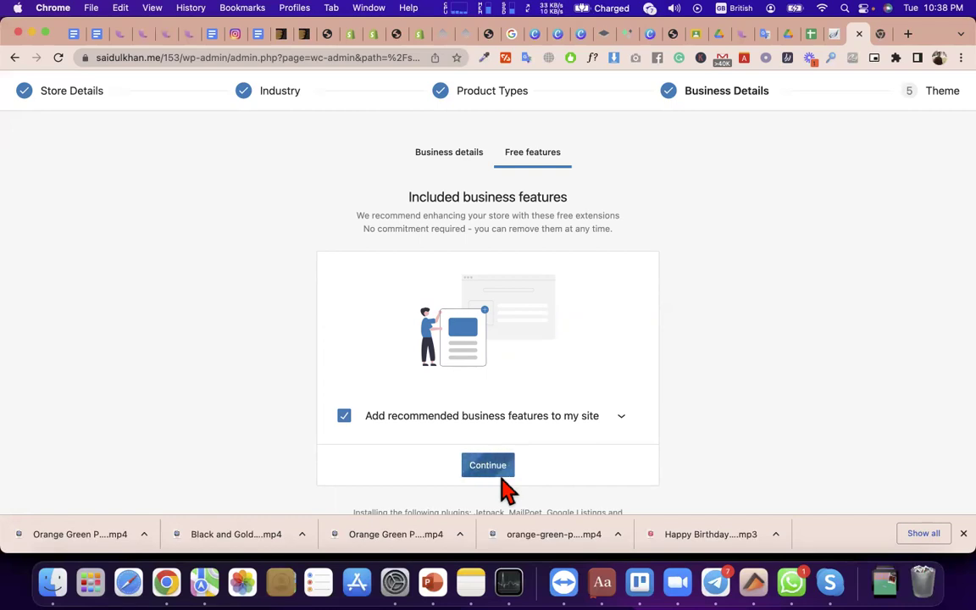
{"action": "left_click", "coordinate": [500, 474]}
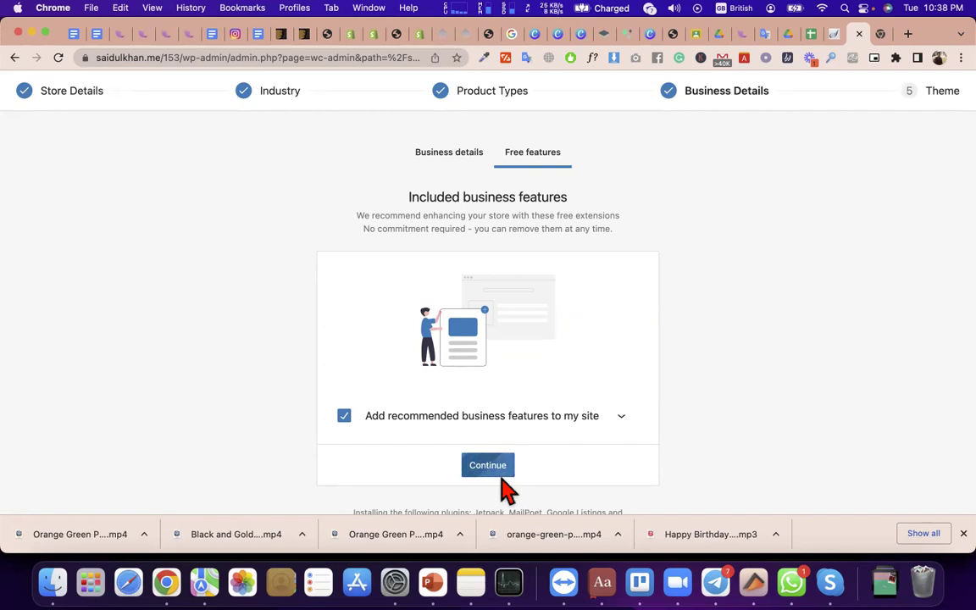